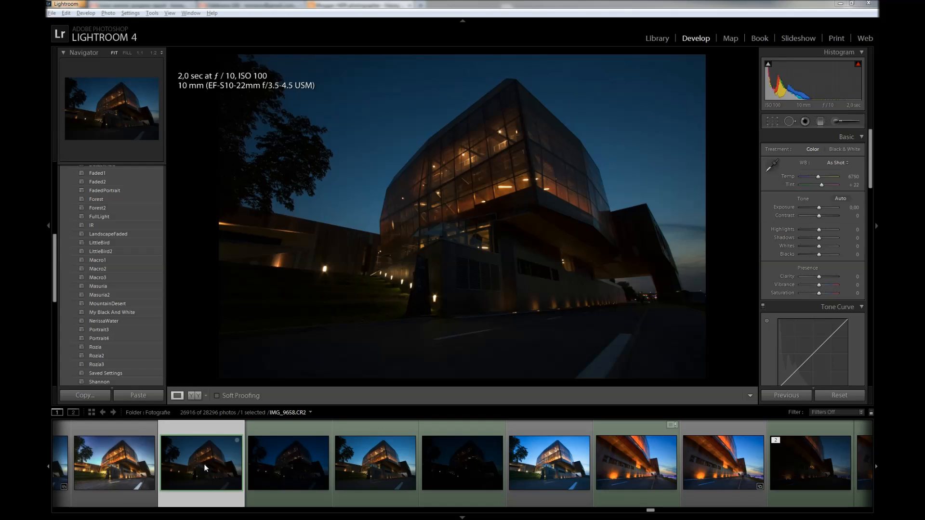
- Review the bracketed exposures of the building from IMG_9659 to the 16-second shot, one by one
{"action": "left_click", "coordinate": [280, 457]}
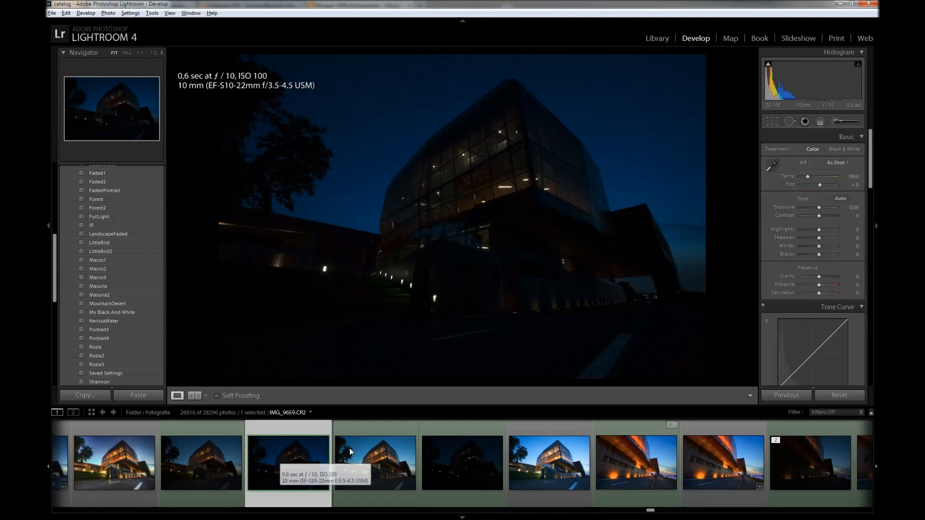
{"action": "left_click", "coordinate": [387, 455]}
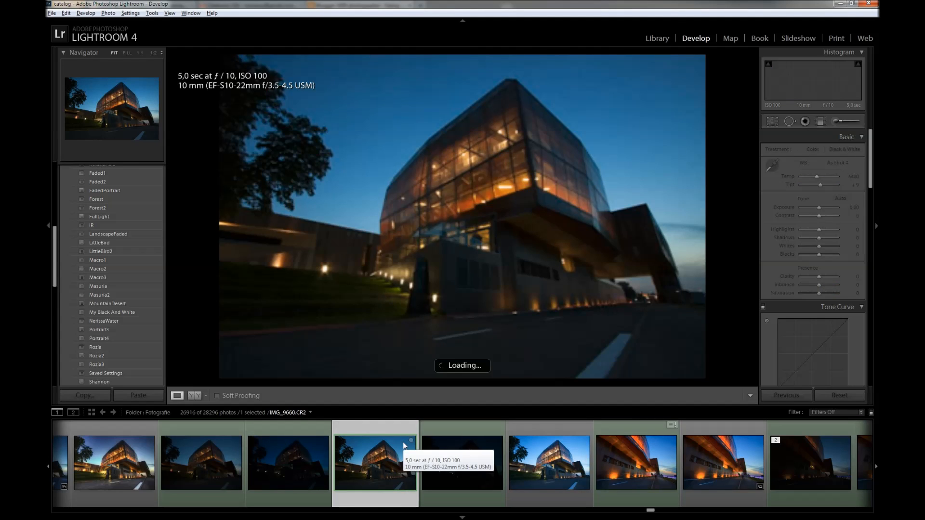
{"action": "left_click", "coordinate": [461, 442]}
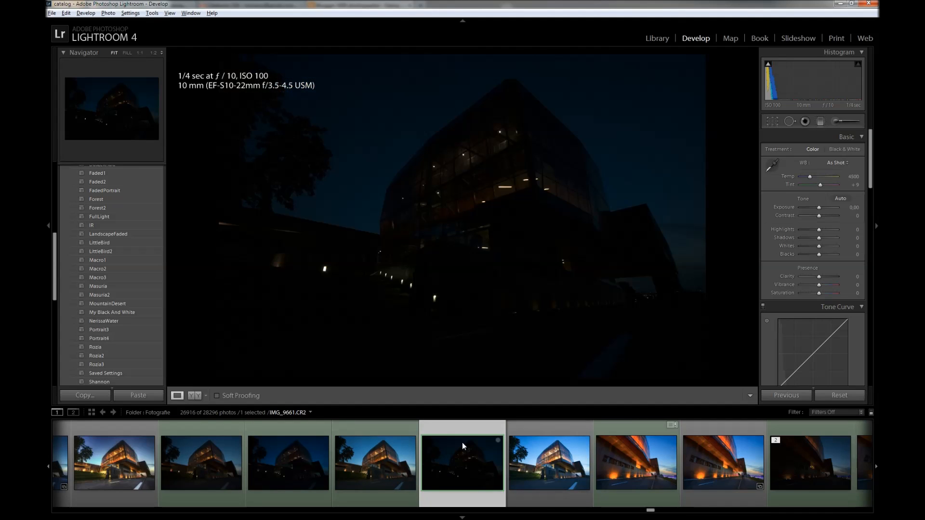
{"action": "left_click", "coordinate": [533, 454]}
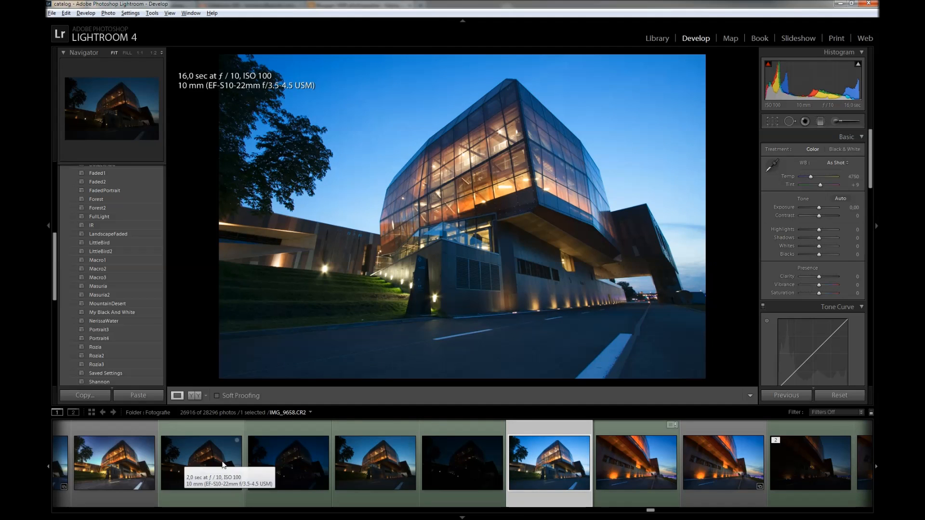
- Cool the white balance of the 5-second exposure IMG_9660 to a temperature of 5095
{"action": "left_click", "coordinate": [358, 446]}
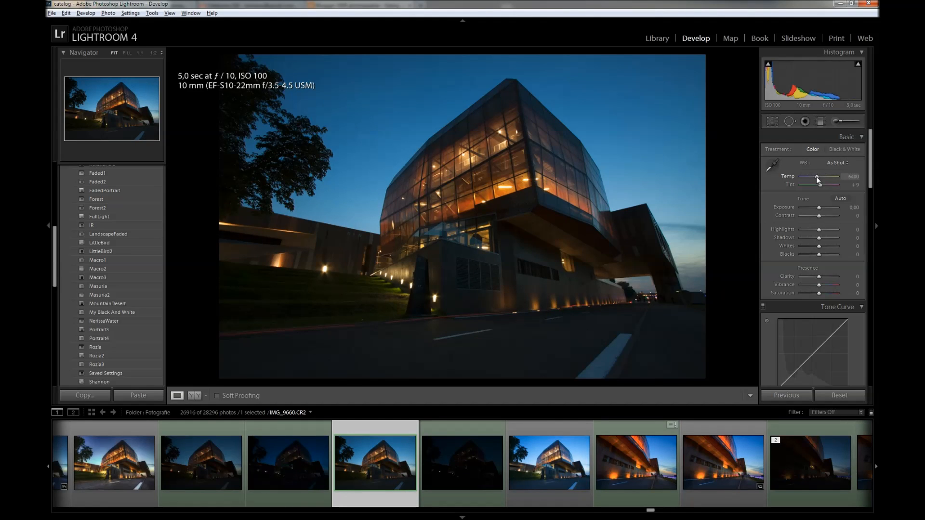
{"action": "left_click_drag", "start_coordinate": [816, 177], "coordinate": [814, 176]}
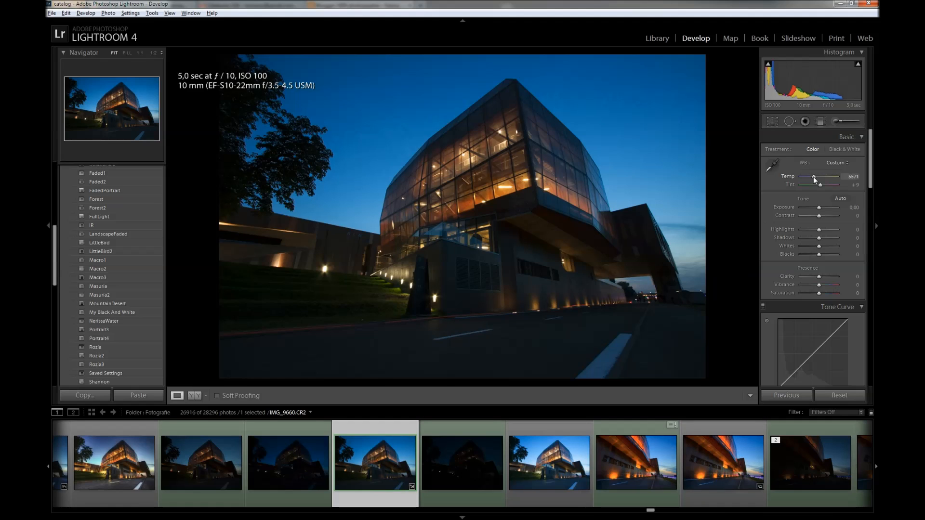
{"action": "left_click_drag", "start_coordinate": [813, 177], "coordinate": [810, 177]}
- Enable lens profile corrections and chromatic aberration removal for IMG_9660
{"action": "scroll", "coordinate": [839, 221], "scroll_direction": "down", "scroll_amount": 3}
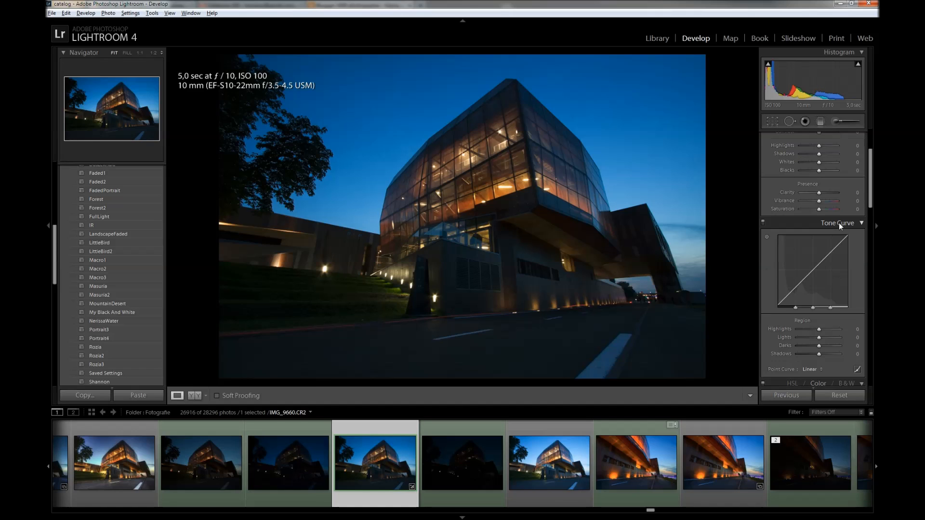
{"action": "scroll", "coordinate": [839, 222], "scroll_direction": "up", "scroll_amount": 3}
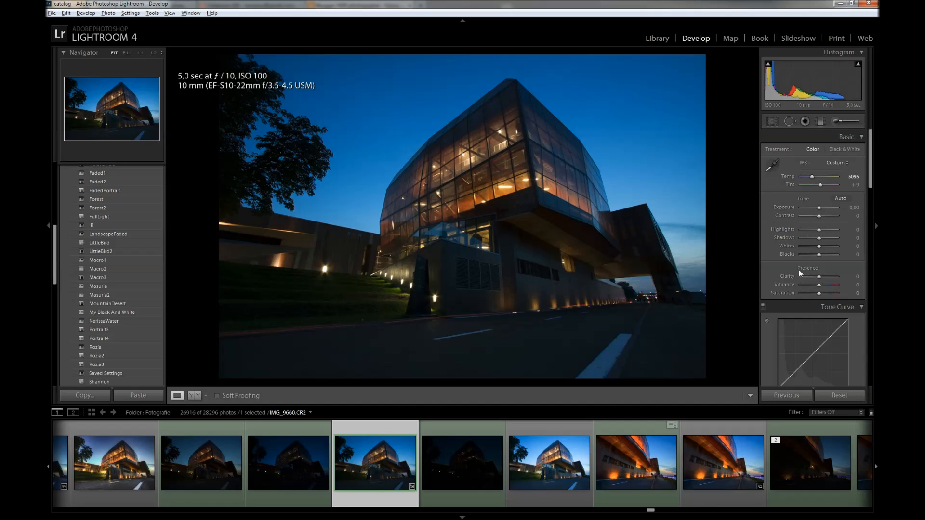
{"action": "scroll", "coordinate": [798, 269], "scroll_direction": "down", "scroll_amount": 8}
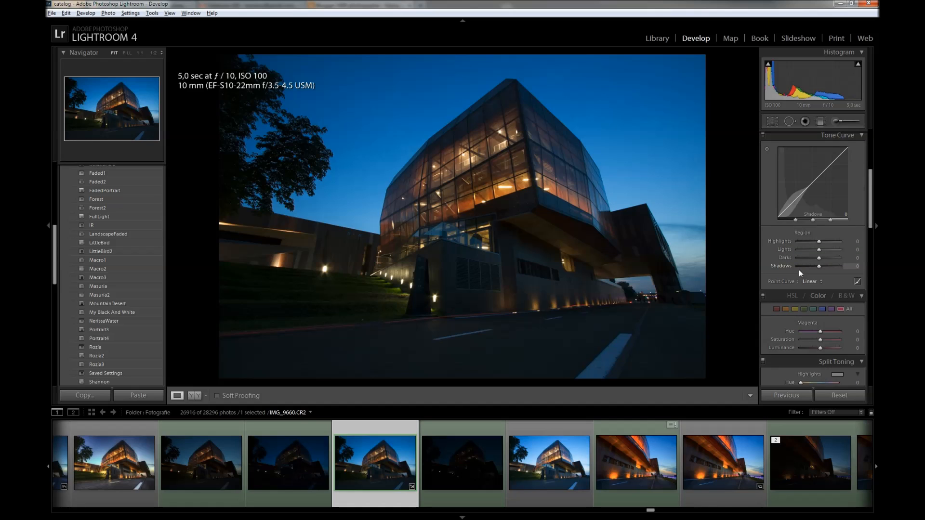
{"action": "scroll", "coordinate": [798, 271], "scroll_direction": "down", "scroll_amount": 3}
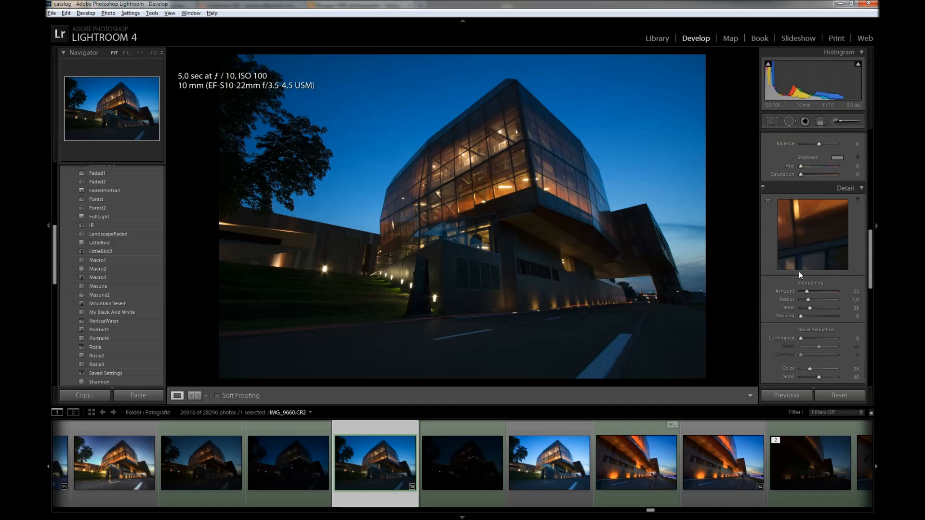
{"action": "scroll", "coordinate": [798, 270], "scroll_direction": "down", "scroll_amount": 1}
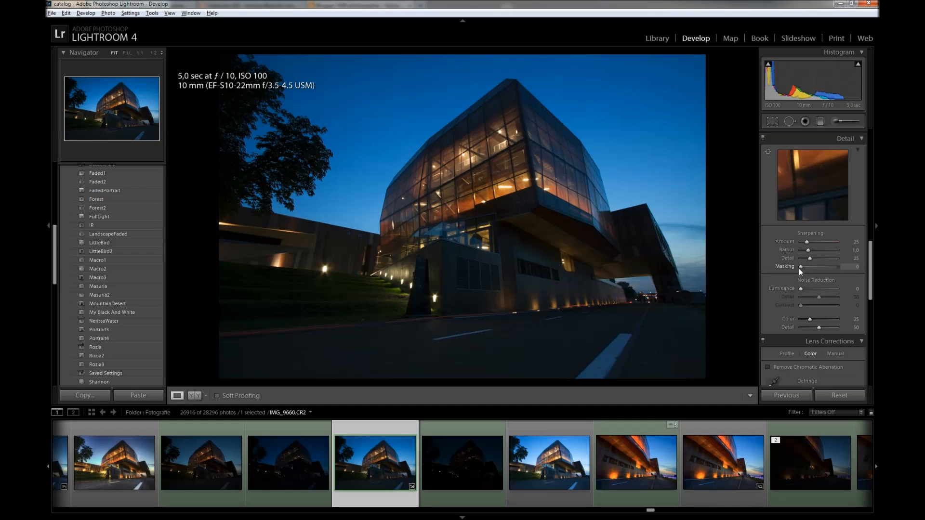
{"action": "scroll", "coordinate": [799, 270], "scroll_direction": "down", "scroll_amount": 4}
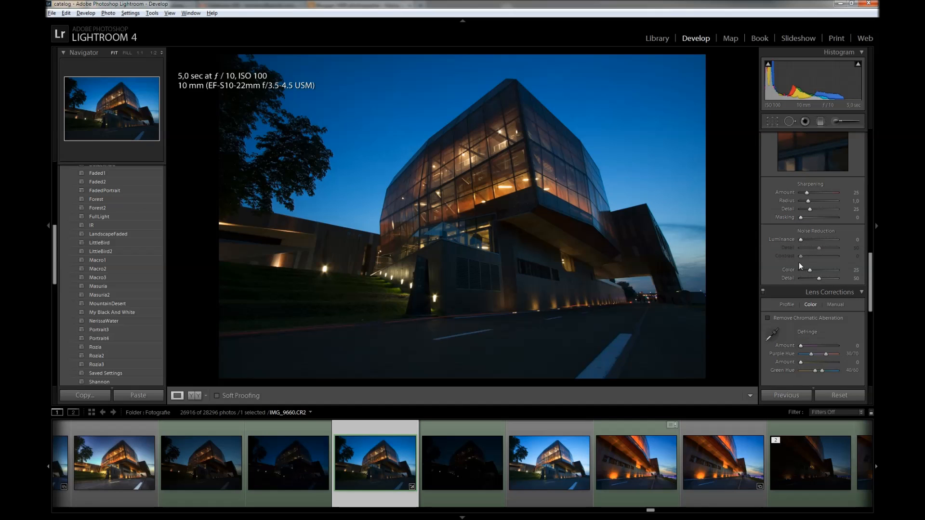
{"action": "left_click", "coordinate": [787, 183]}
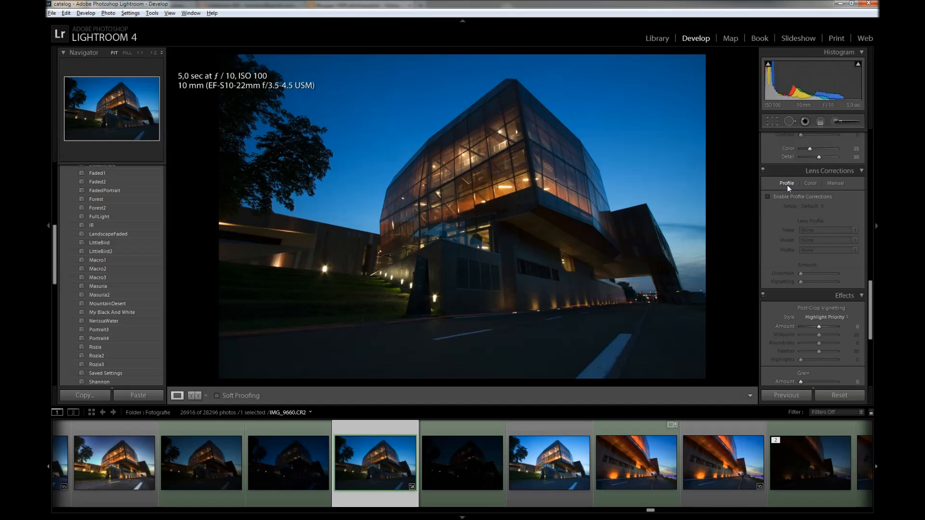
{"action": "left_click", "coordinate": [777, 197]}
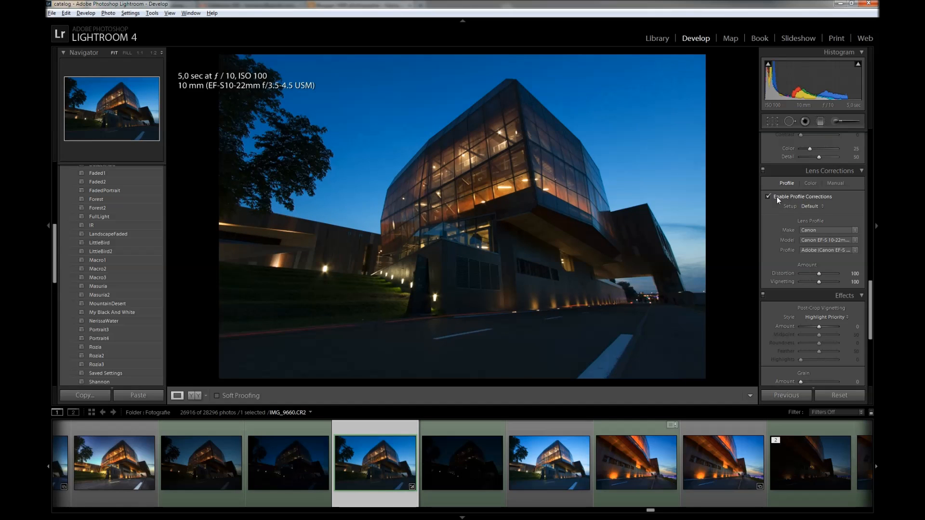
{"action": "left_click", "coordinate": [776, 197]}
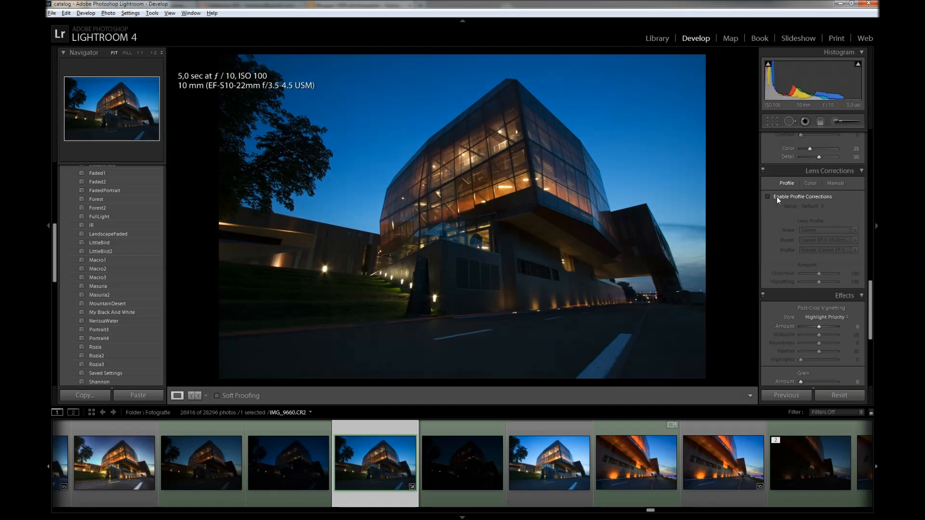
{"action": "left_click", "coordinate": [776, 197]}
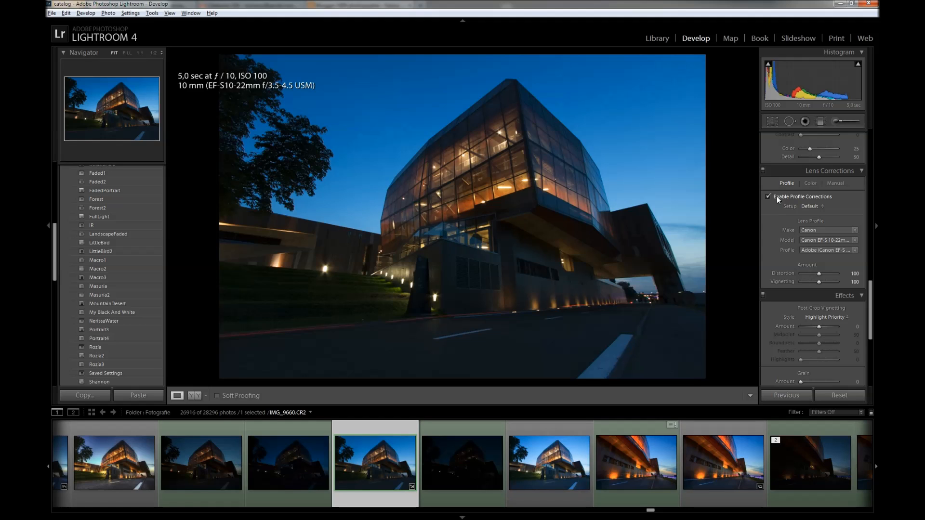
{"action": "left_click", "coordinate": [810, 183]}
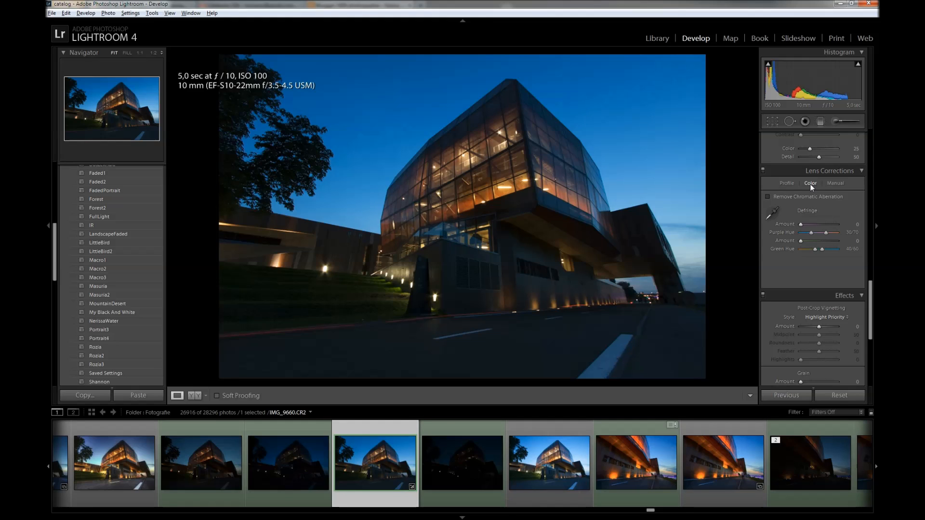
{"action": "left_click", "coordinate": [796, 198]}
- Select all five bracketed exposures of the building and synchronize the develop settings of IMG_9660 across them
{"action": "left_click", "coordinate": [200, 475], "text": "shift"}
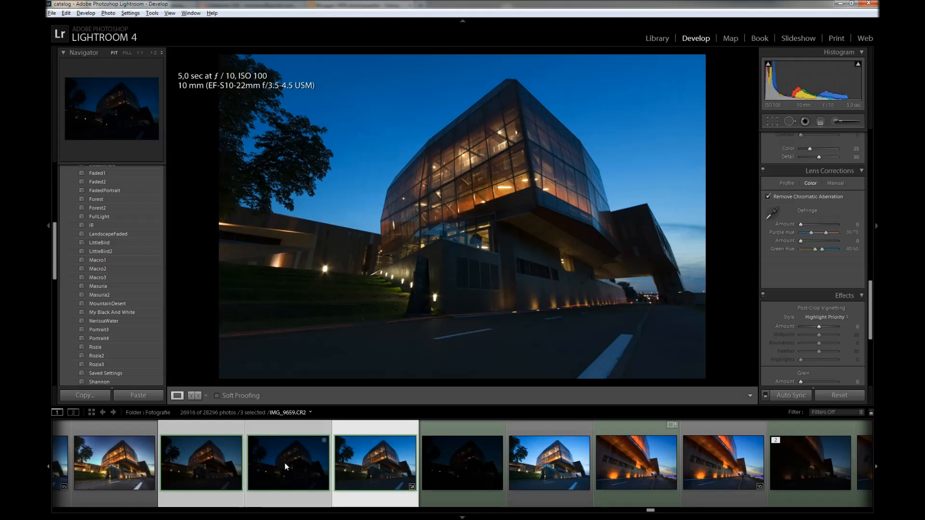
{"action": "left_click", "coordinate": [549, 462], "text": "shift"}
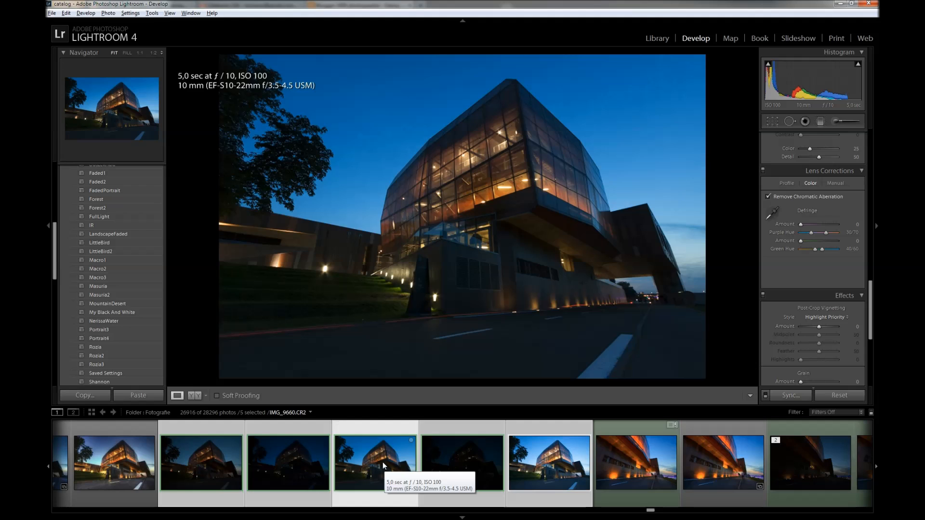
{"action": "left_click", "coordinate": [794, 398]}
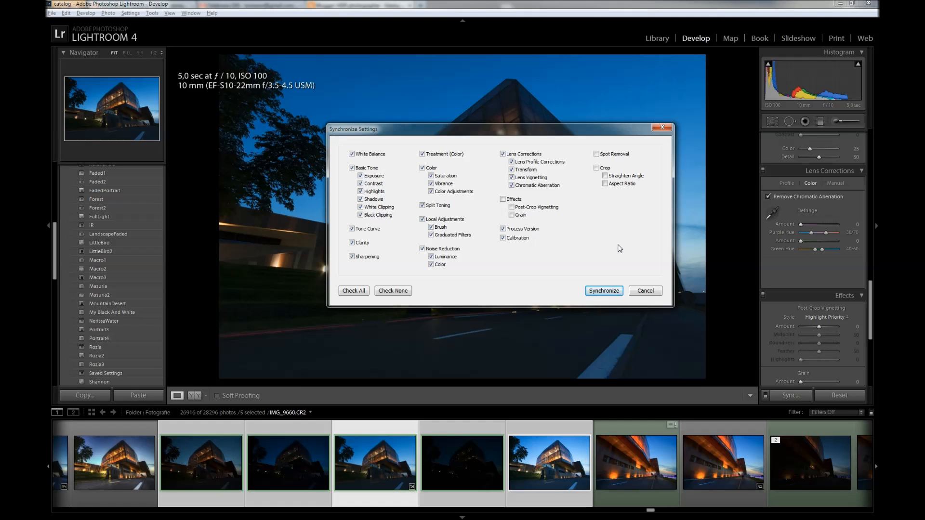
{"action": "left_click", "coordinate": [603, 291]}
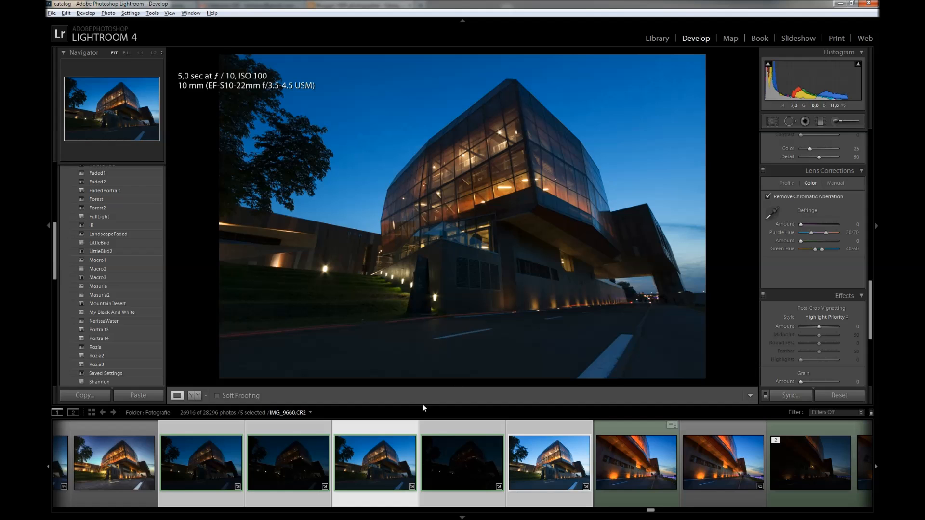
- Export the five selected photos to Photomatix Pro with image alignment, selective deghosting, noise reduction, suffix _HDR and TIFF 16-bit output
{"action": "right_click", "coordinate": [383, 452]}
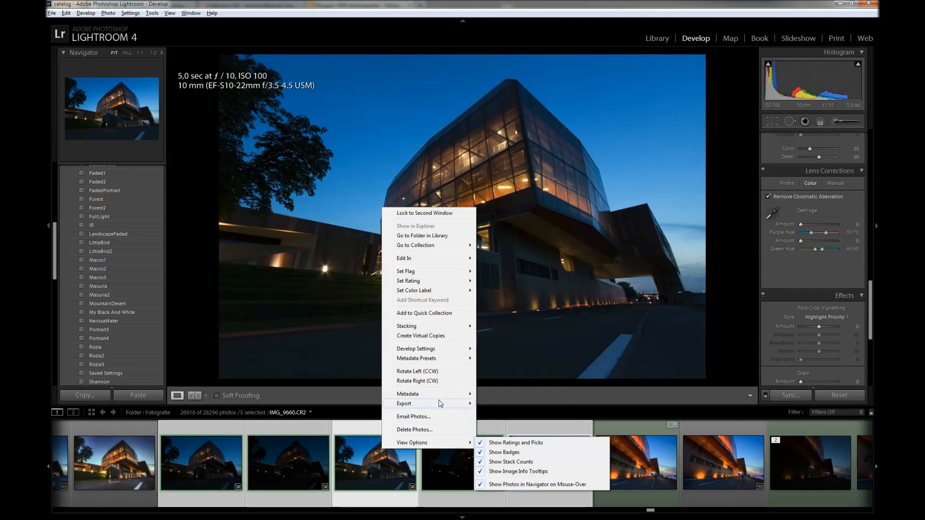
{"action": "mouse_move", "coordinate": [440, 404]}
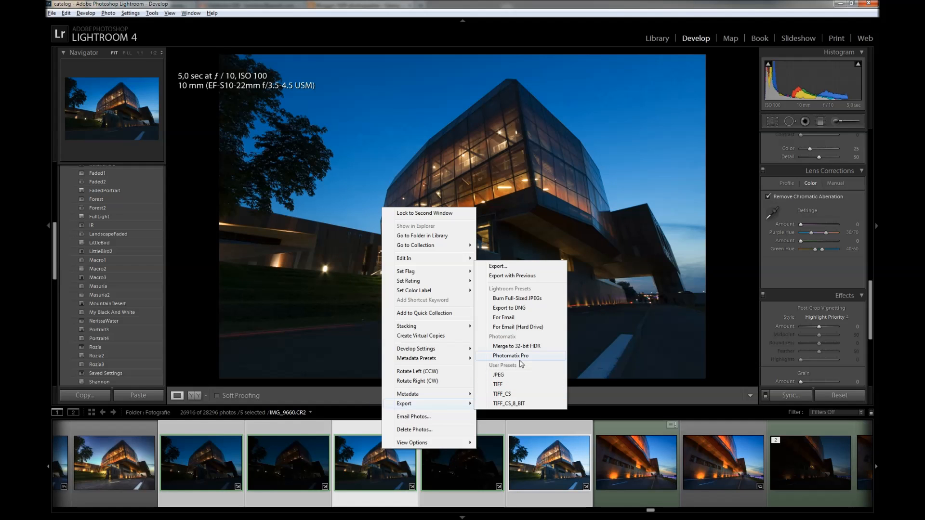
{"action": "left_click", "coordinate": [525, 357]}
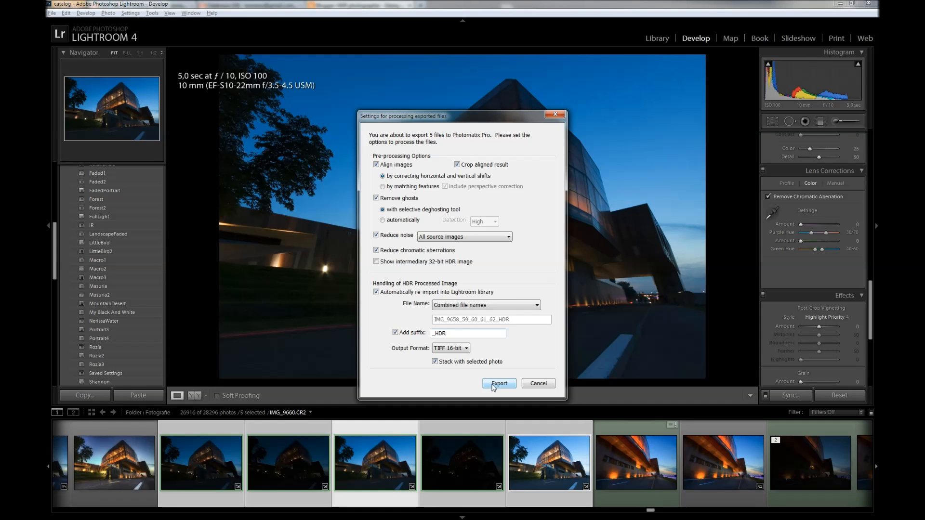
{"action": "left_click", "coordinate": [498, 383]}
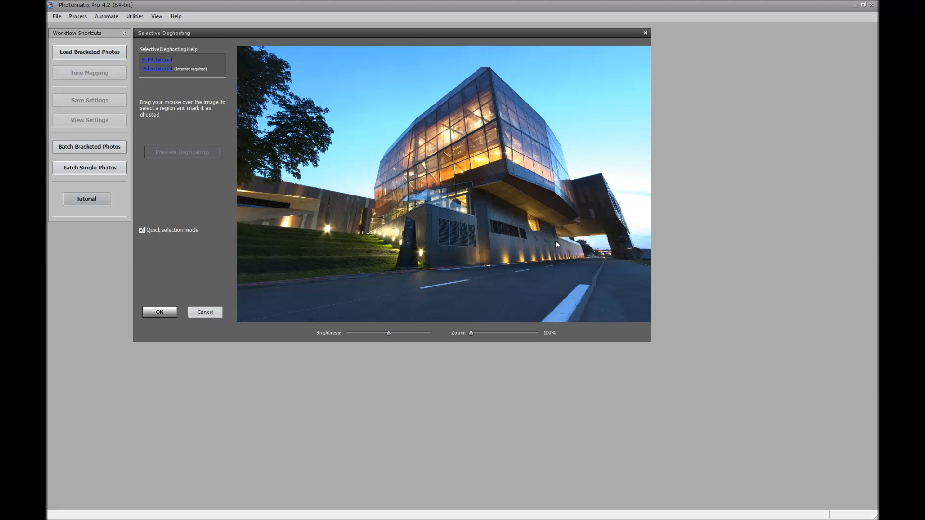
- Mark the far end of the road beneath the overhanging wing as a ghosted area and preview the deghosting
{"action": "mouse_move", "coordinate": [556, 238]}
{"action": "left_mouse_down"}
{"action": "mouse_move", "coordinate": [618, 224]}
{"action": "mouse_move", "coordinate": [640, 247]}
{"action": "left_mouse_up"}
{"action": "left_click_drag", "start_coordinate": [533, 269], "coordinate": [532, 263]}
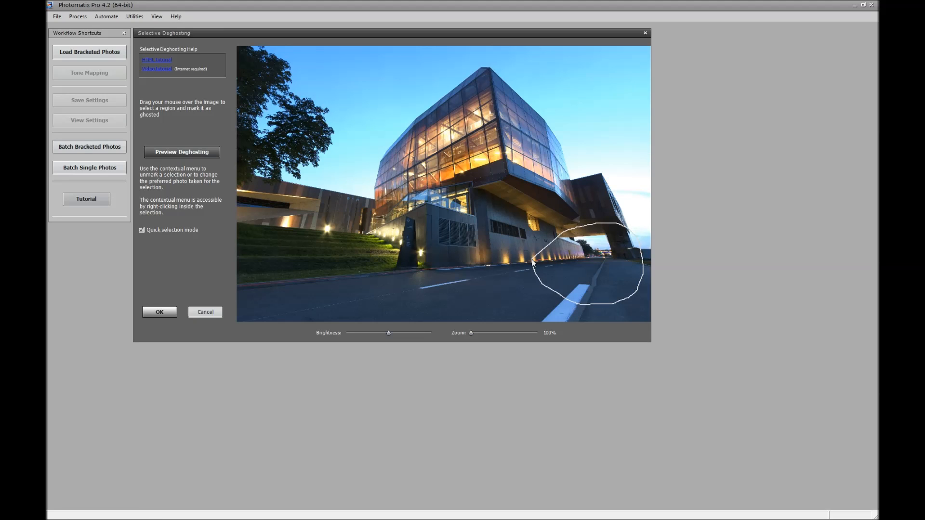
{"action": "left_click", "coordinate": [196, 152]}
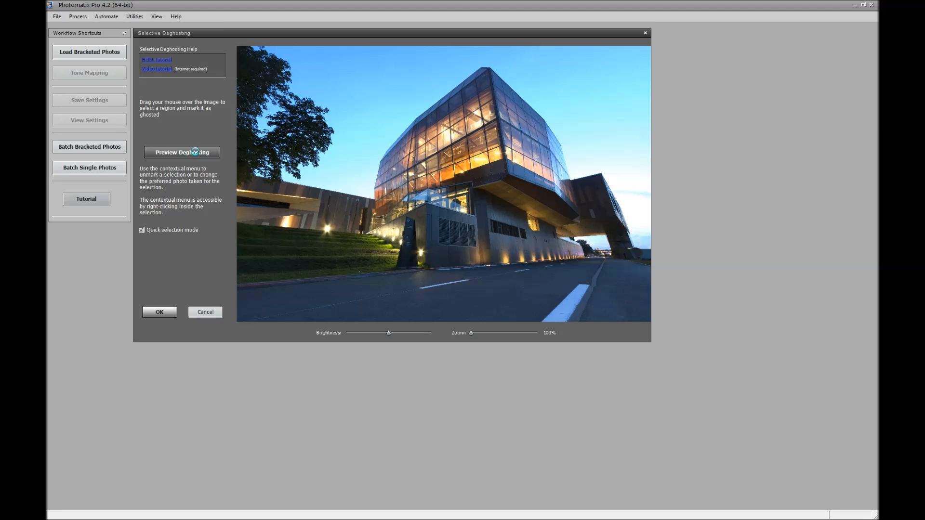
{"action": "left_click", "coordinate": [194, 153]}
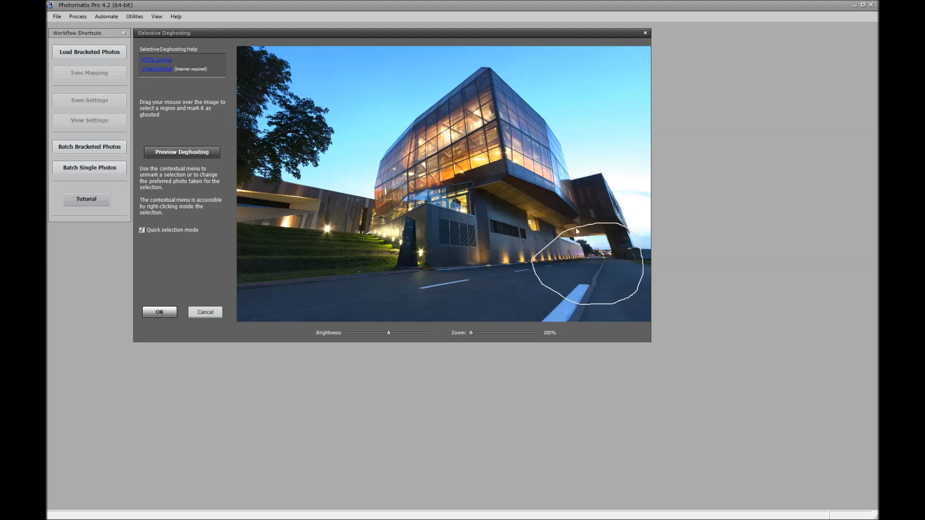
- Use the 0 EV photo for the ghosted selection, preview the deghosting and return to selection mode
{"action": "right_click", "coordinate": [595, 251]}
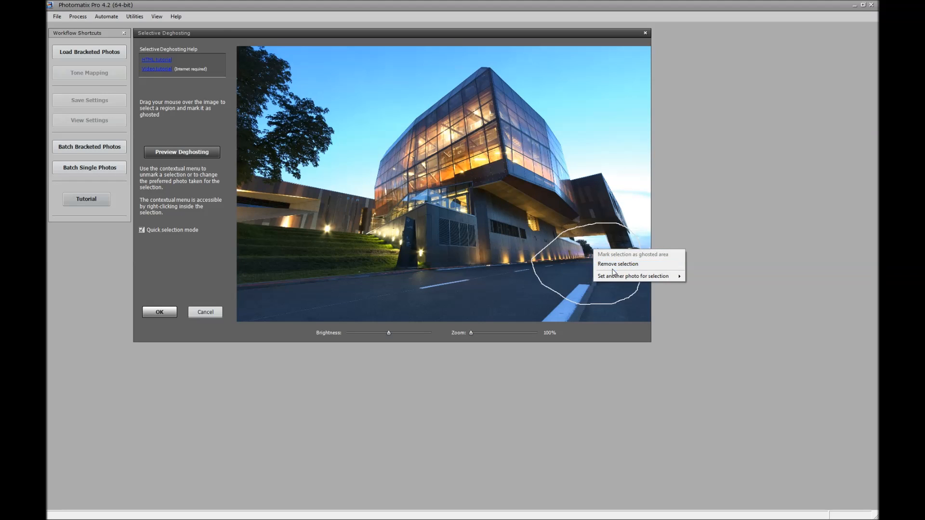
{"action": "mouse_move", "coordinate": [613, 276]}
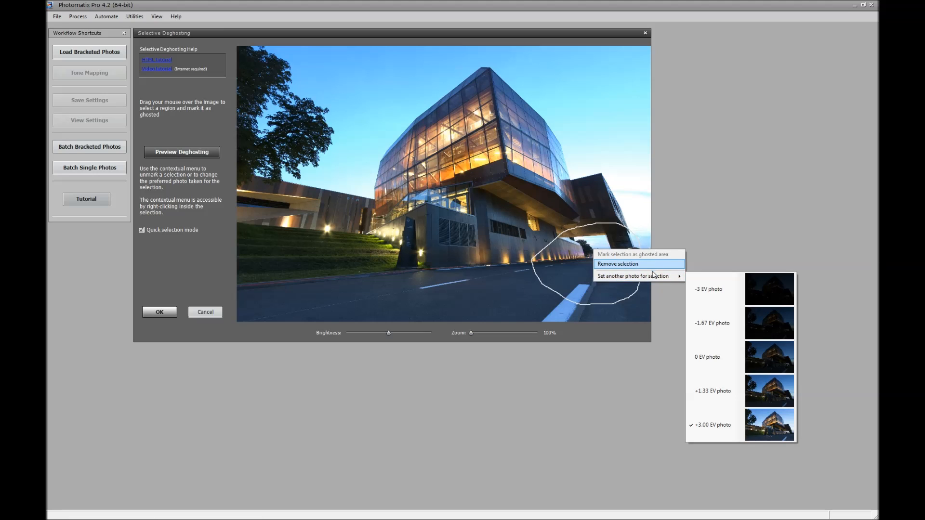
{"action": "left_click", "coordinate": [717, 359]}
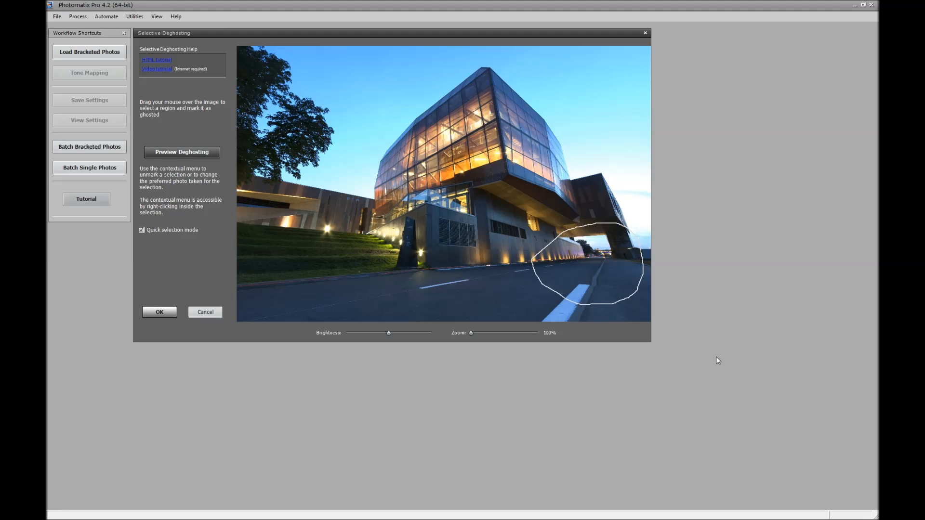
{"action": "left_click", "coordinate": [172, 154]}
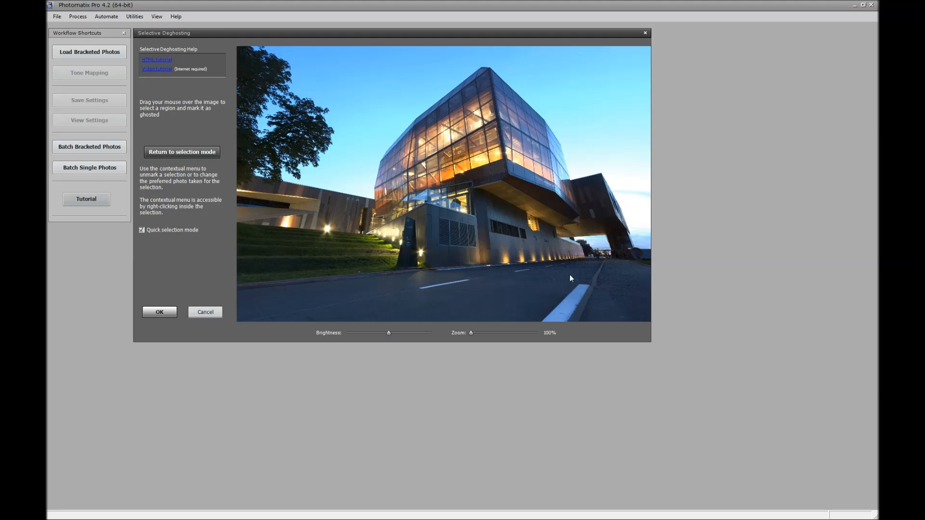
{"action": "left_click", "coordinate": [172, 151]}
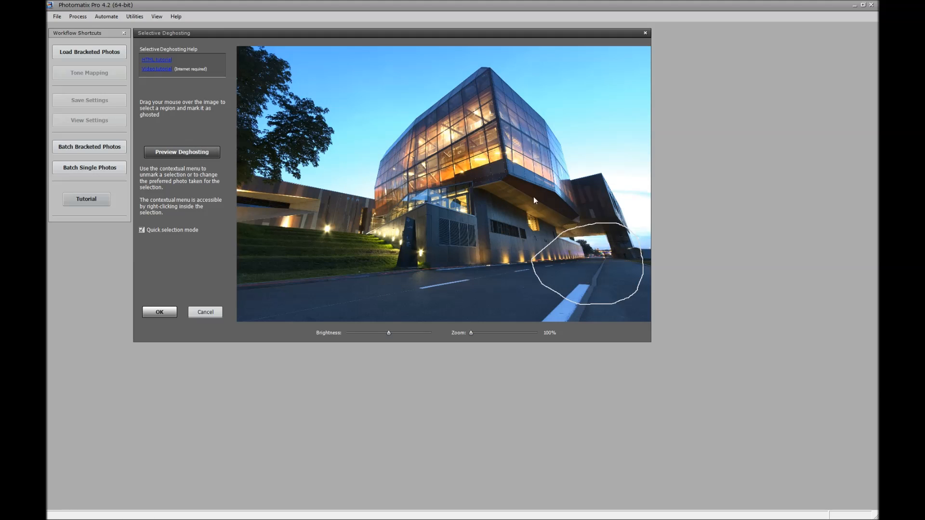
- Use the +3.00 EV photo for the ghosted selection, preview the deghosting and accept it to merge the exposures
{"action": "right_click", "coordinate": [592, 256]}
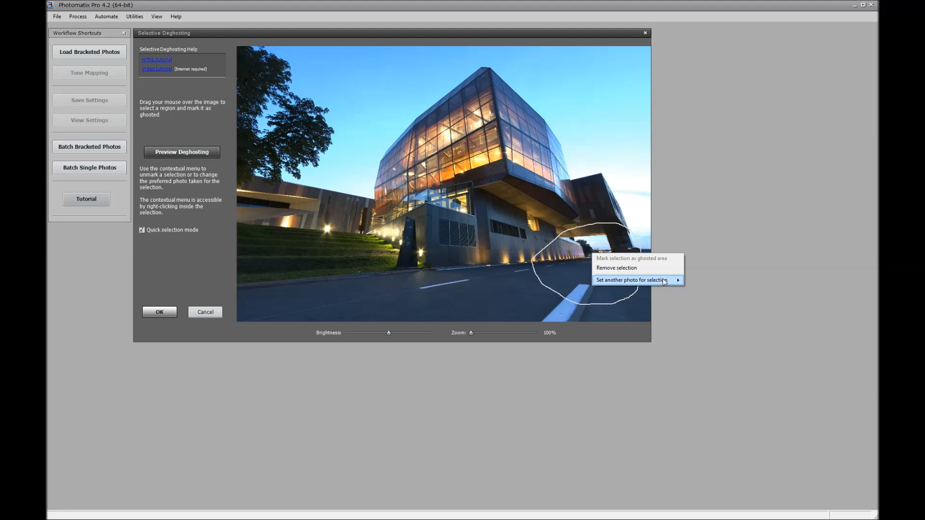
{"action": "mouse_move", "coordinate": [670, 280]}
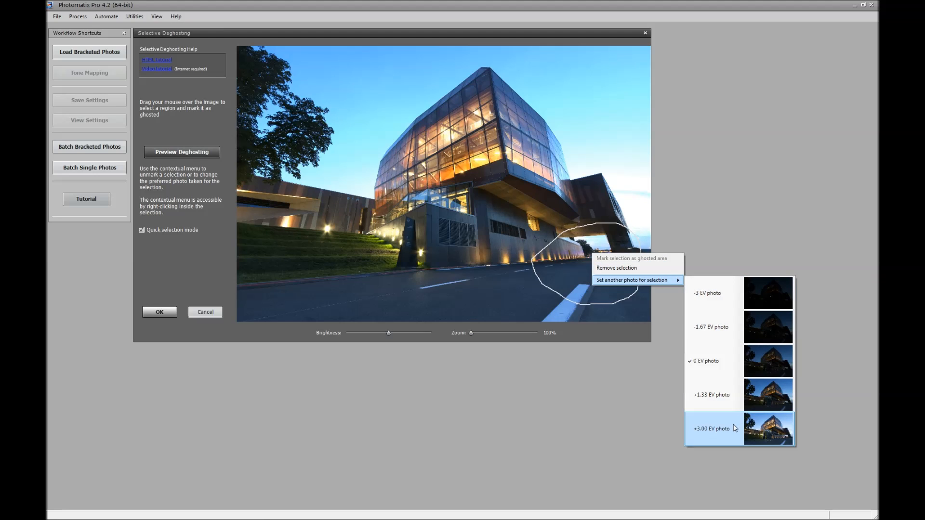
{"action": "left_click", "coordinate": [732, 426]}
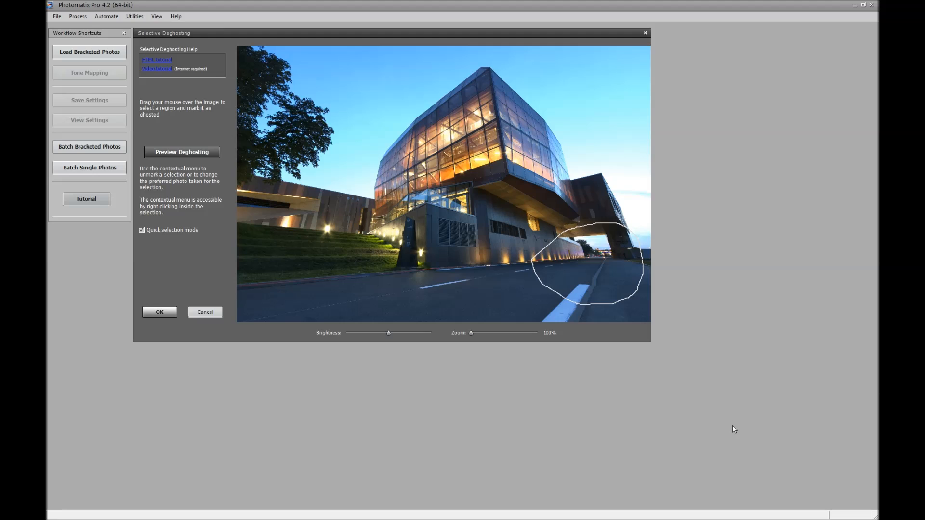
{"action": "left_click", "coordinate": [178, 152]}
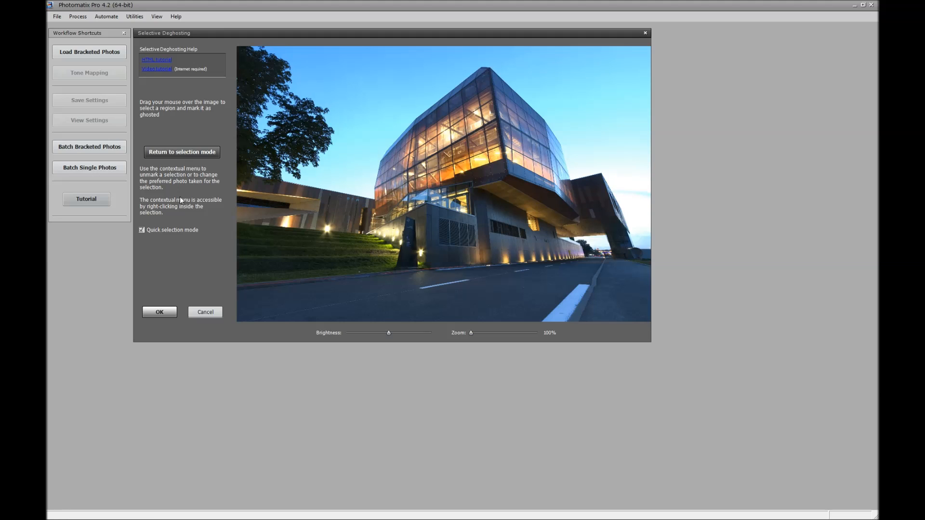
{"action": "left_click", "coordinate": [160, 312]}
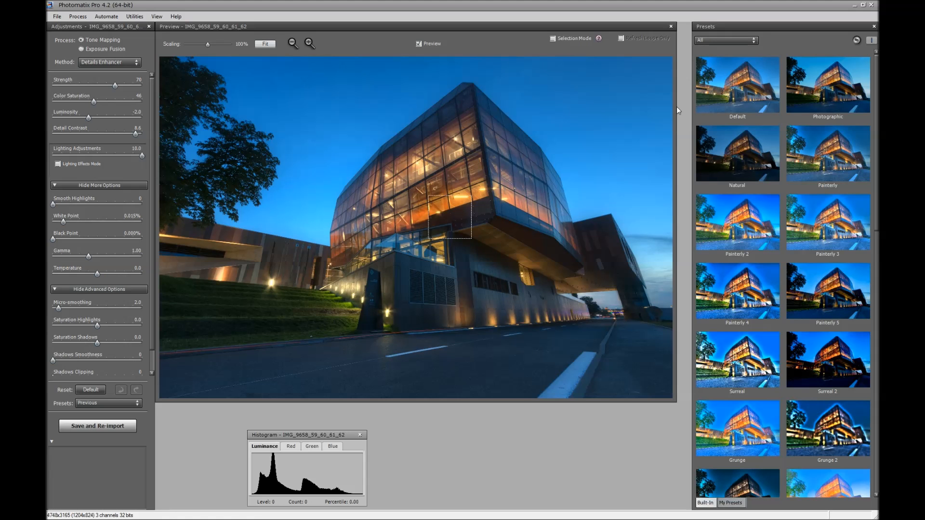
- Try the Default, Photographic, Natural and Painterly presets on the merged building image
{"action": "left_click", "coordinate": [724, 96]}
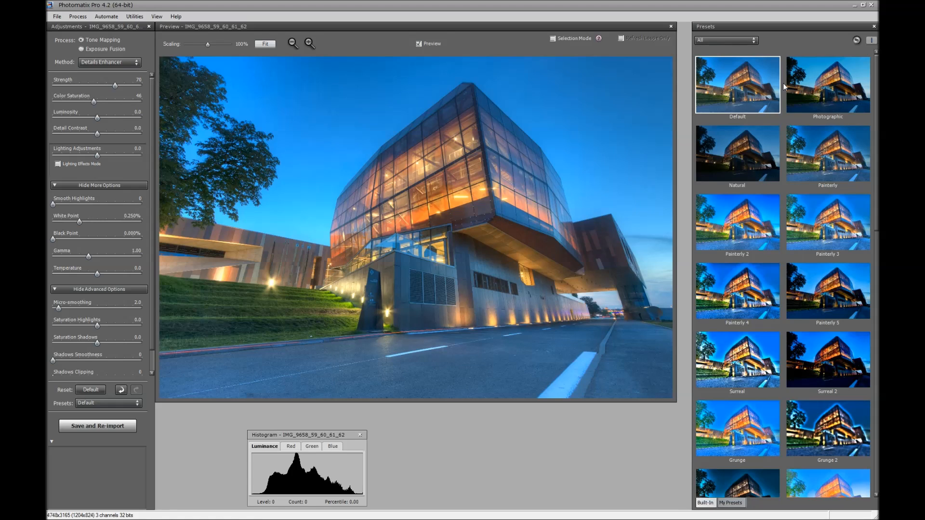
{"action": "left_click", "coordinate": [844, 82]}
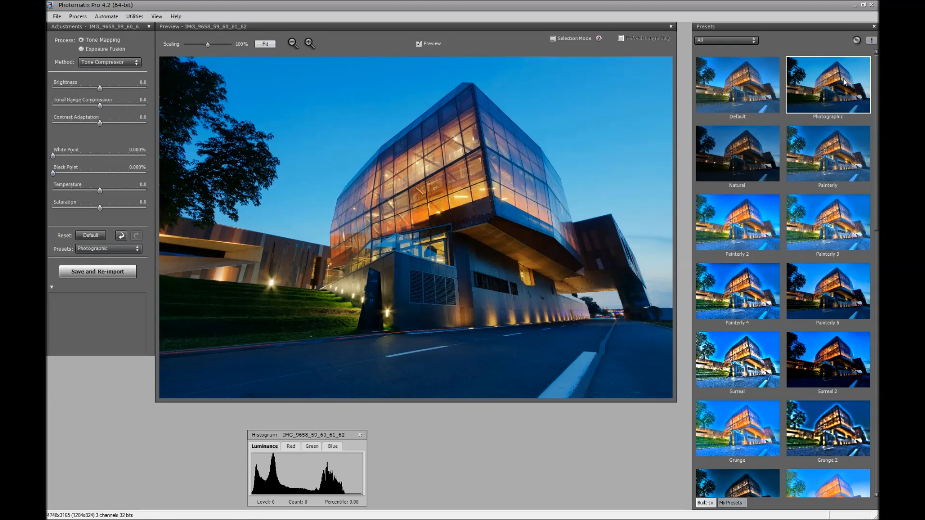
{"action": "left_click", "coordinate": [731, 154]}
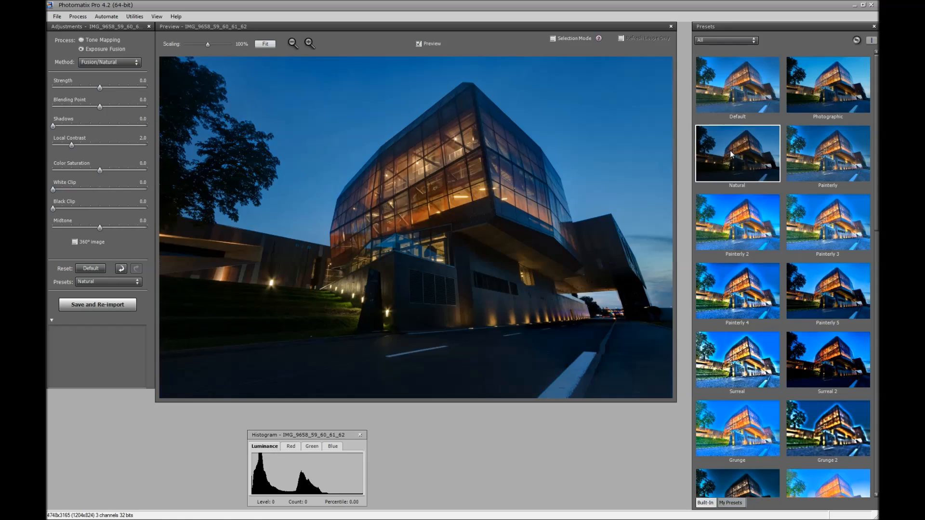
{"action": "left_click", "coordinate": [848, 147]}
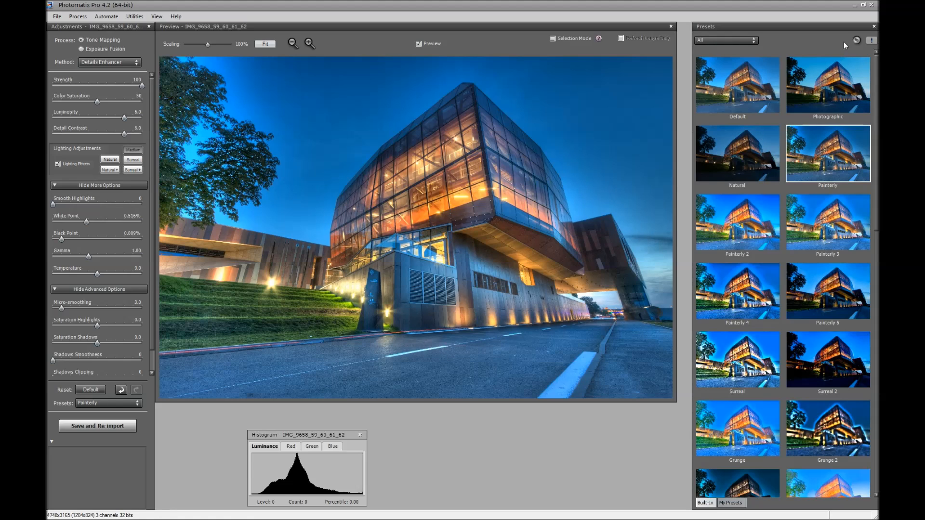
- Try a single-column layout and smaller thumbnails for the presets, restoring the large two-column layout each time
{"action": "left_click", "coordinate": [871, 41]}
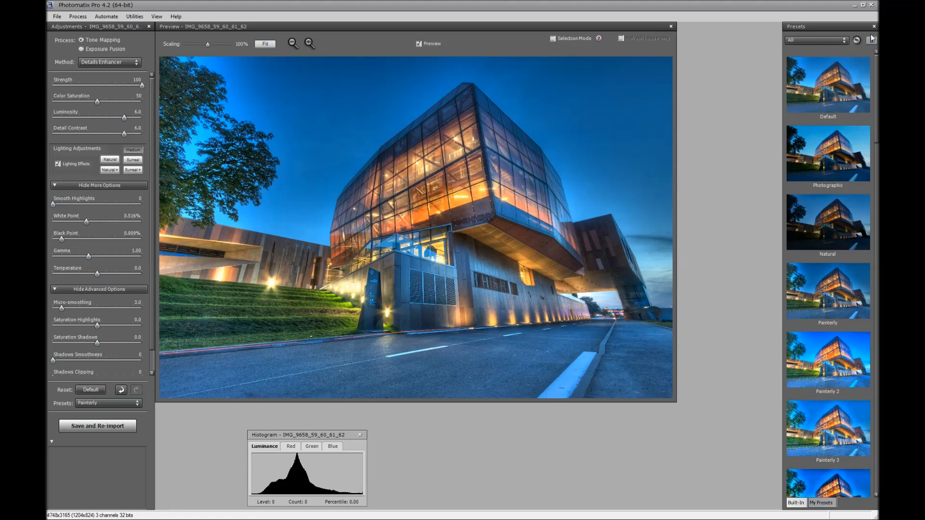
{"action": "left_click", "coordinate": [872, 41]}
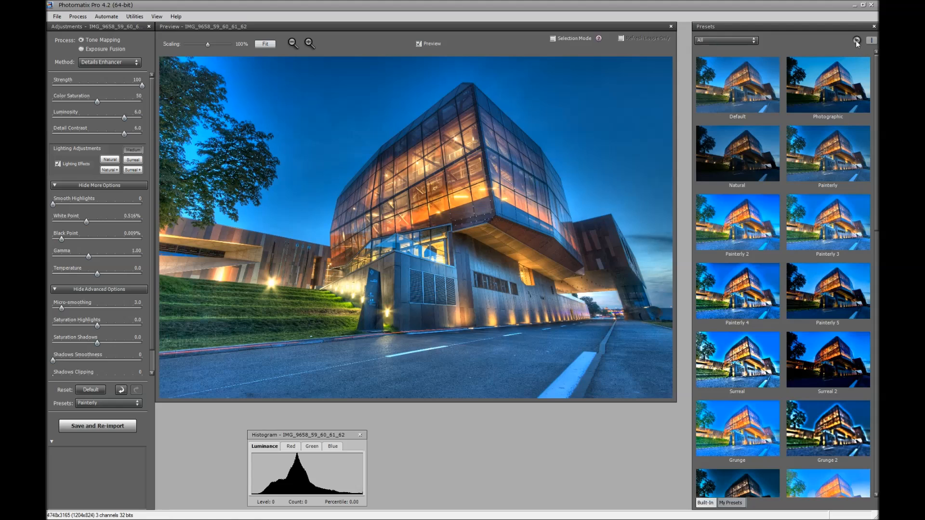
{"action": "left_click", "coordinate": [856, 41]}
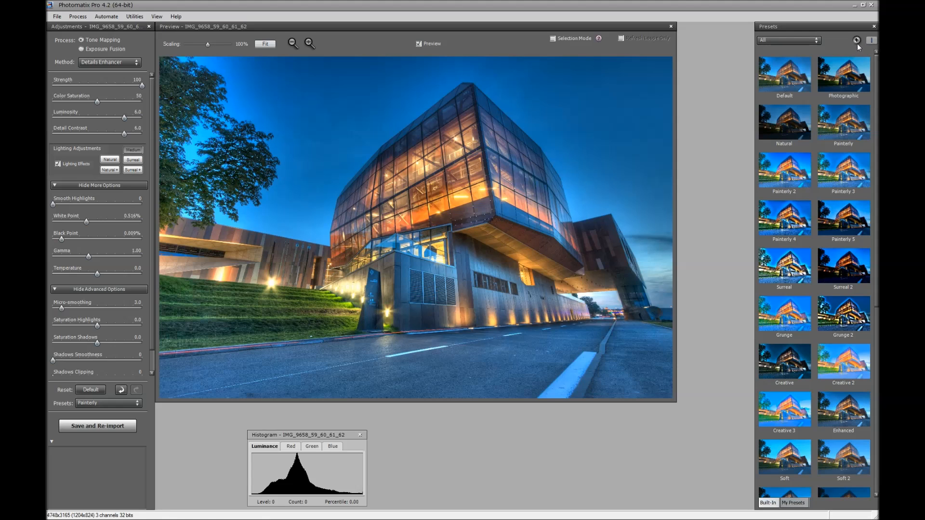
{"action": "left_click", "coordinate": [857, 42]}
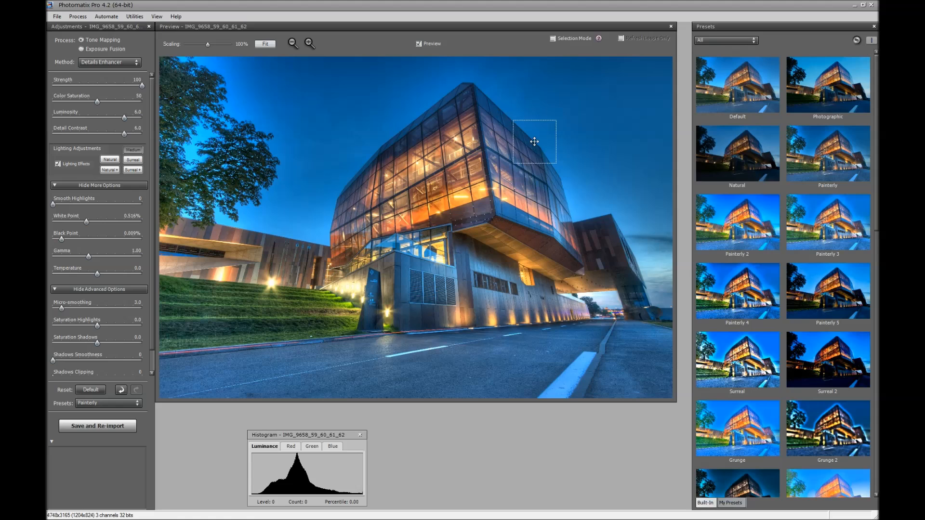
- Look through the custom presets and return to the built-in ones
{"action": "left_click", "coordinate": [728, 504]}
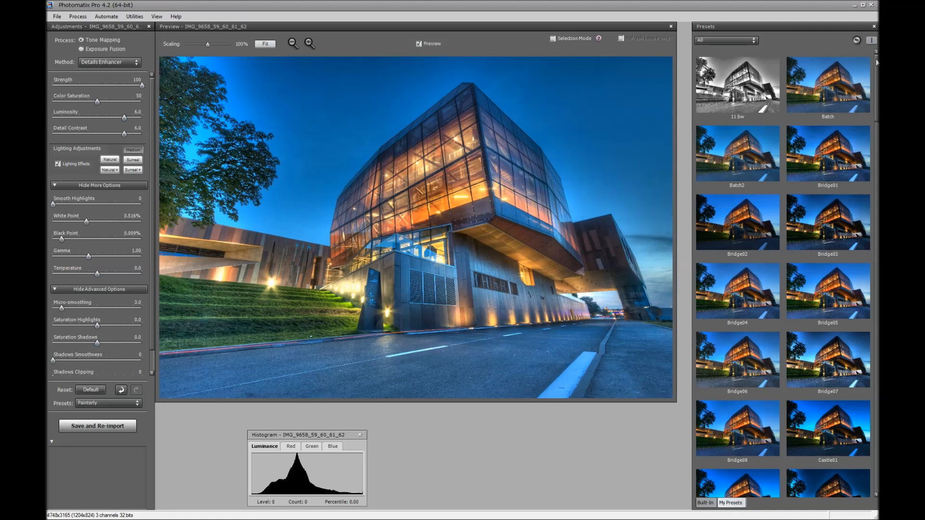
{"action": "mouse_move", "coordinate": [877, 69]}
{"action": "left_mouse_down"}
{"action": "mouse_move", "coordinate": [878, 158]}
{"action": "mouse_move", "coordinate": [877, 52]}
{"action": "left_mouse_up"}
{"action": "left_click", "coordinate": [703, 503]}
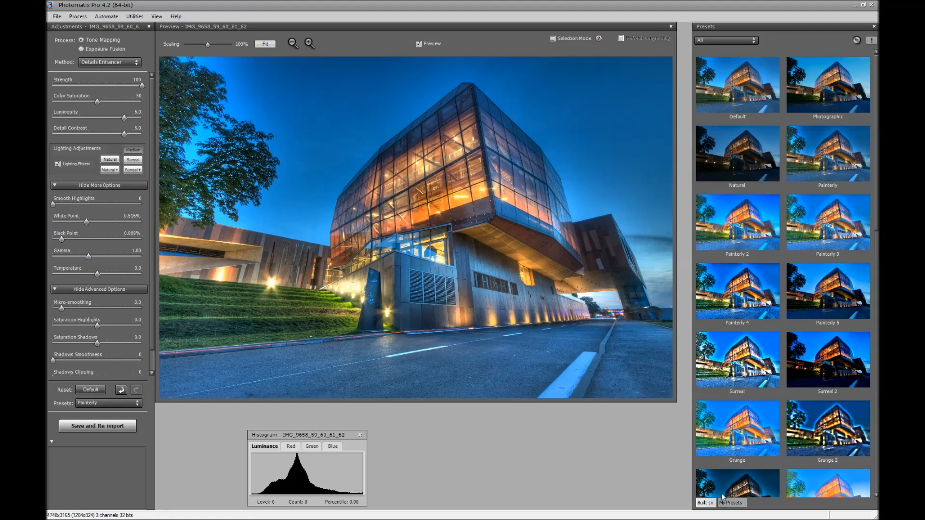
- Apply the Default preset and raise Detail Contrast to 8.5
{"action": "left_click", "coordinate": [727, 79]}
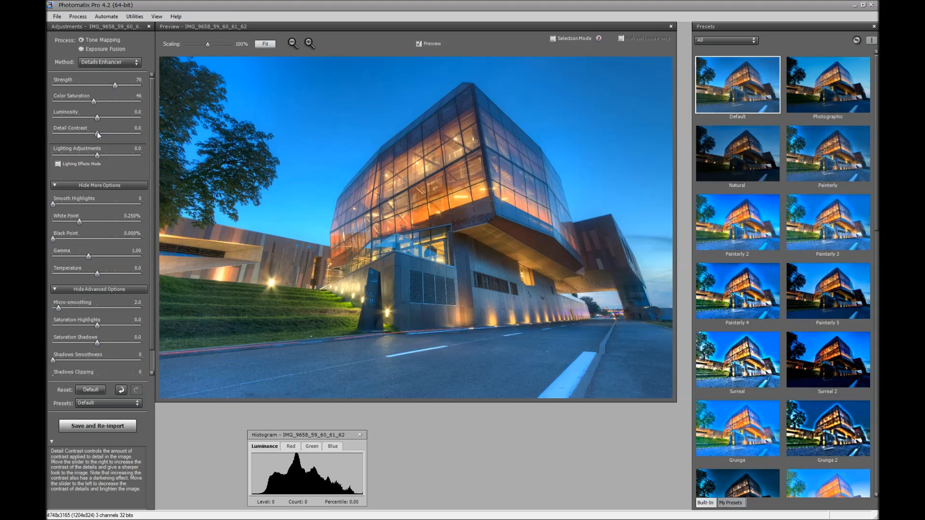
{"action": "left_click_drag", "start_coordinate": [97, 133], "coordinate": [133, 136]}
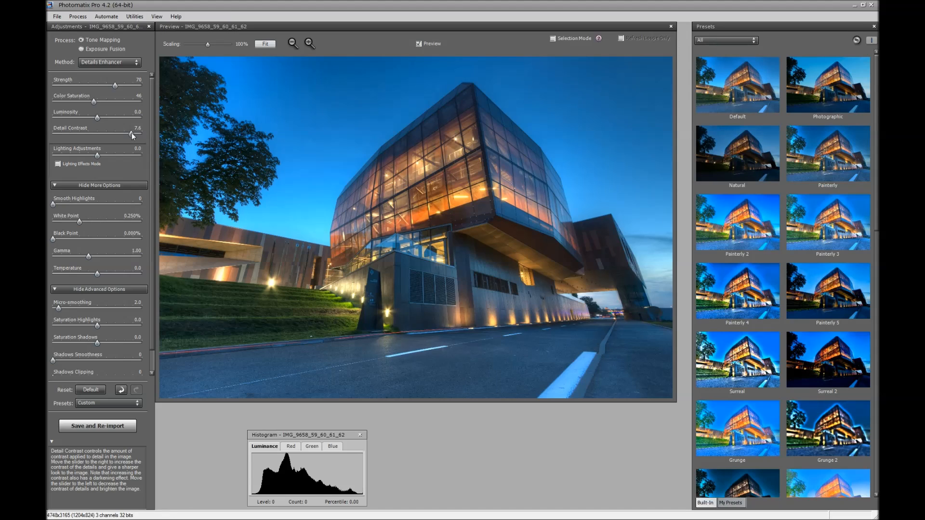
{"action": "left_click_drag", "start_coordinate": [133, 137], "coordinate": [137, 136]}
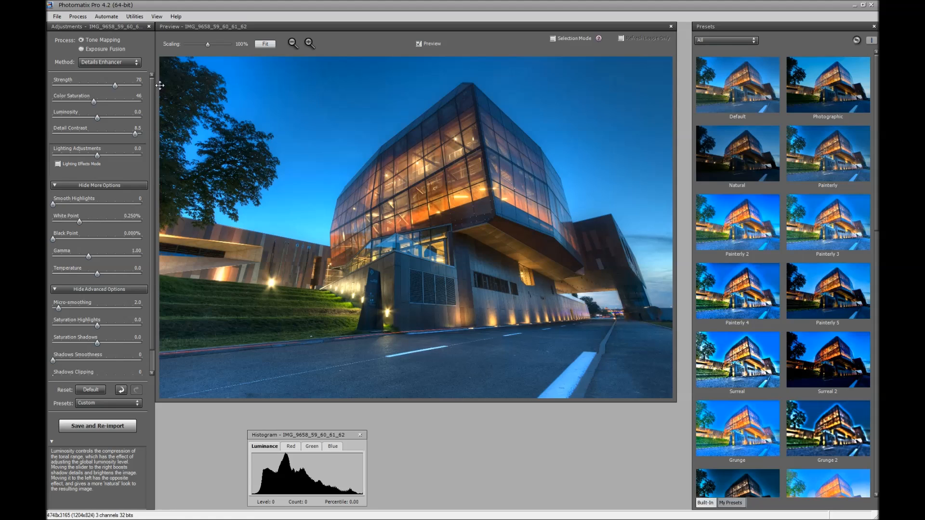
- Set Lighting Adjustments to 10.0 and lower the White Point to 0.052%
{"action": "left_click", "coordinate": [291, 44]}
{"action": "left_click", "coordinate": [292, 44]}
{"action": "left_click", "coordinate": [293, 44]}
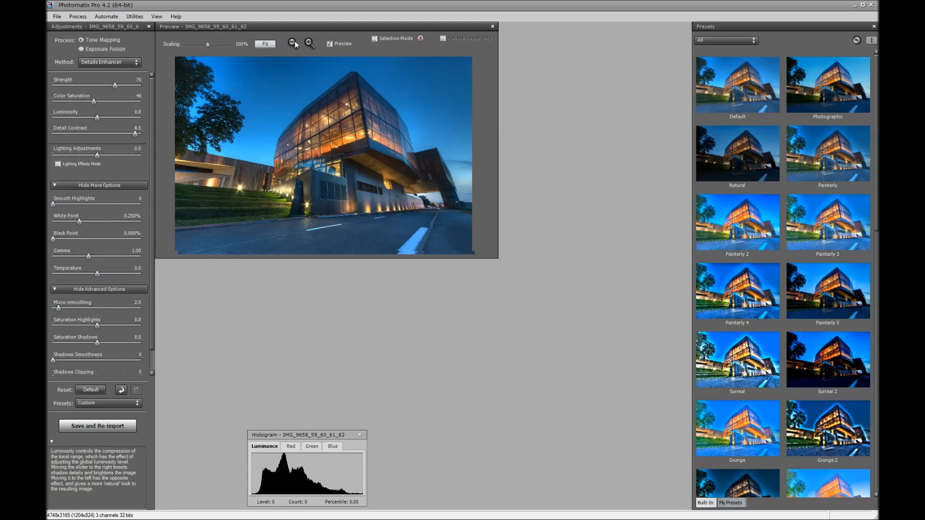
{"action": "left_click", "coordinate": [293, 44]}
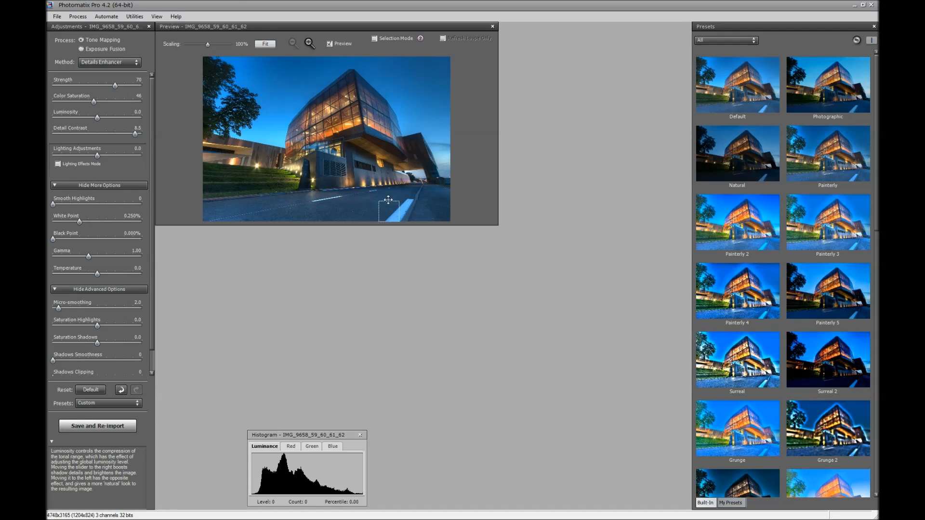
{"action": "left_click_drag", "start_coordinate": [207, 44], "coordinate": [181, 47]}
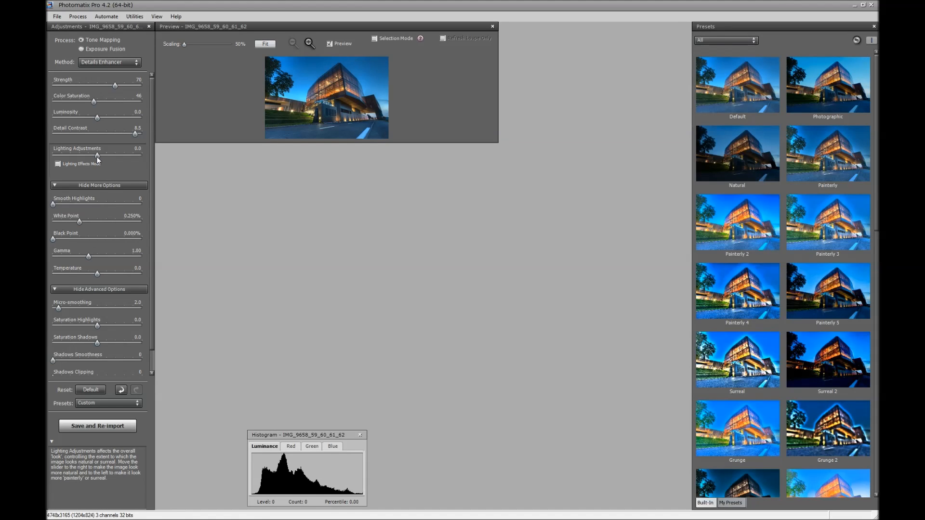
{"action": "left_click_drag", "start_coordinate": [97, 160], "coordinate": [79, 159]}
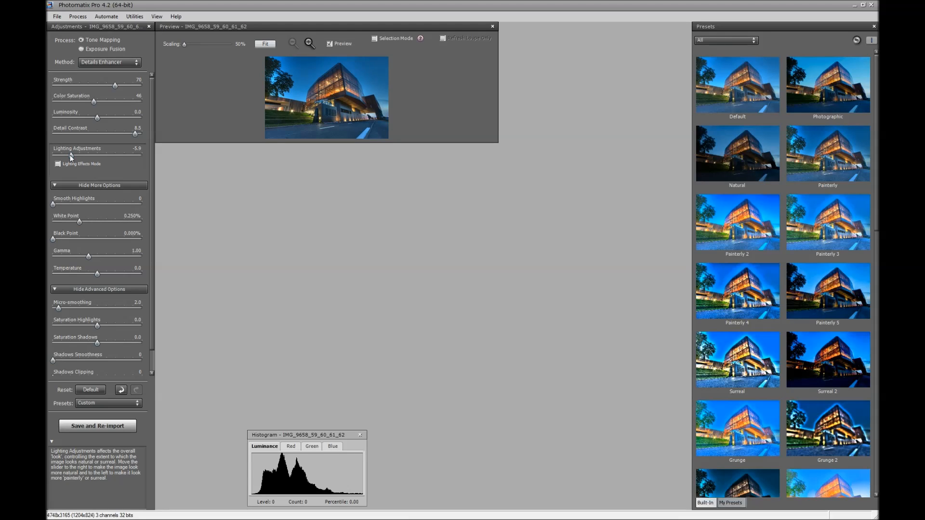
{"action": "left_click_drag", "start_coordinate": [59, 156], "coordinate": [48, 157]}
{"action": "left_click_drag", "start_coordinate": [53, 155], "coordinate": [98, 155]}
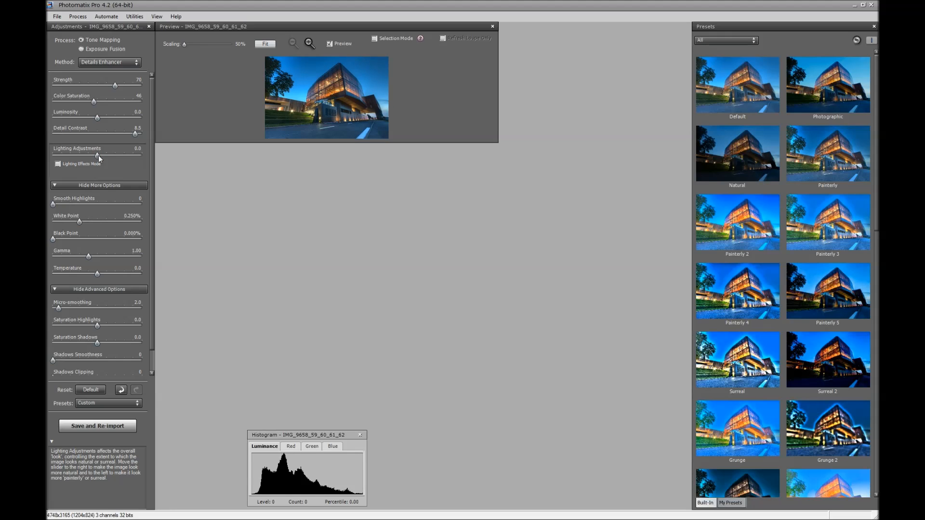
{"action": "left_click_drag", "start_coordinate": [98, 155], "coordinate": [126, 155]}
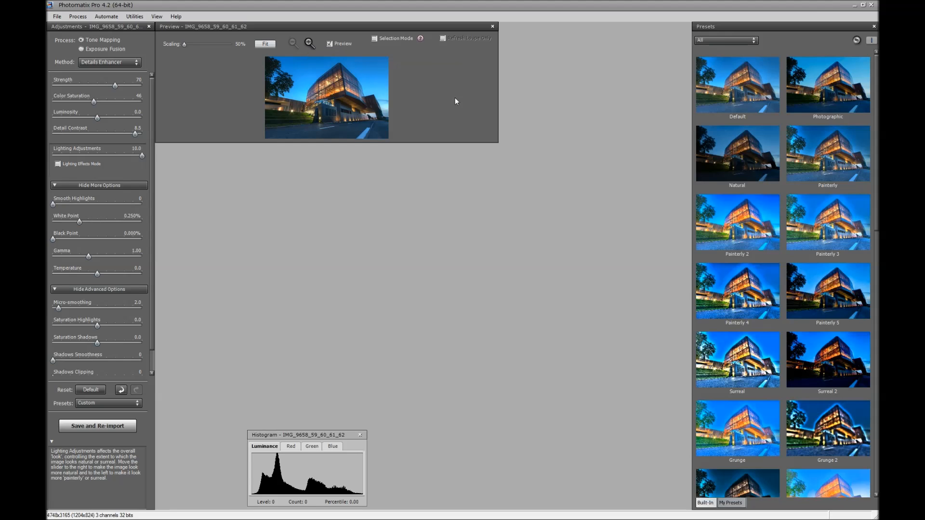
{"action": "left_click", "coordinate": [261, 45]}
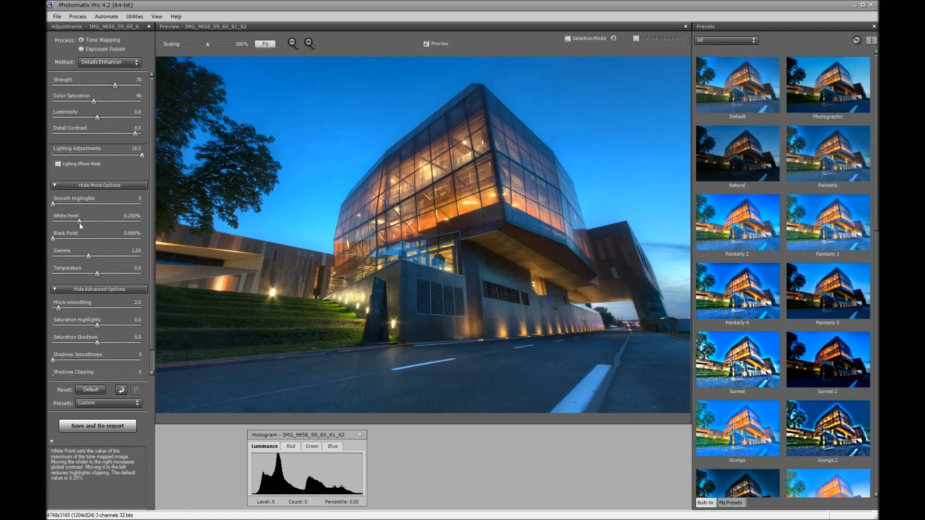
{"action": "left_click_drag", "start_coordinate": [80, 223], "coordinate": [78, 224]}
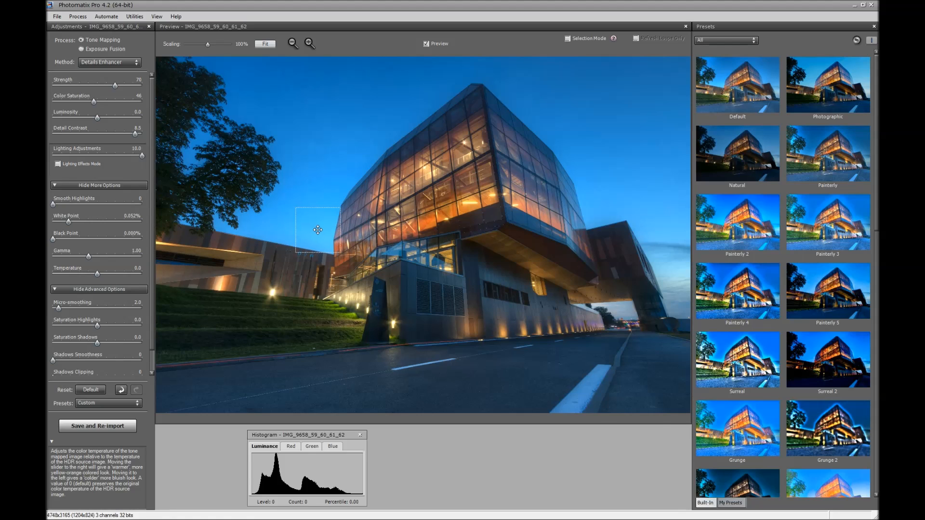
- Magnify the sky along the building's roof edges with the Loupe, set Micro-smoothing to 7.1 and close the Loupe
{"action": "left_click", "coordinate": [318, 229]}
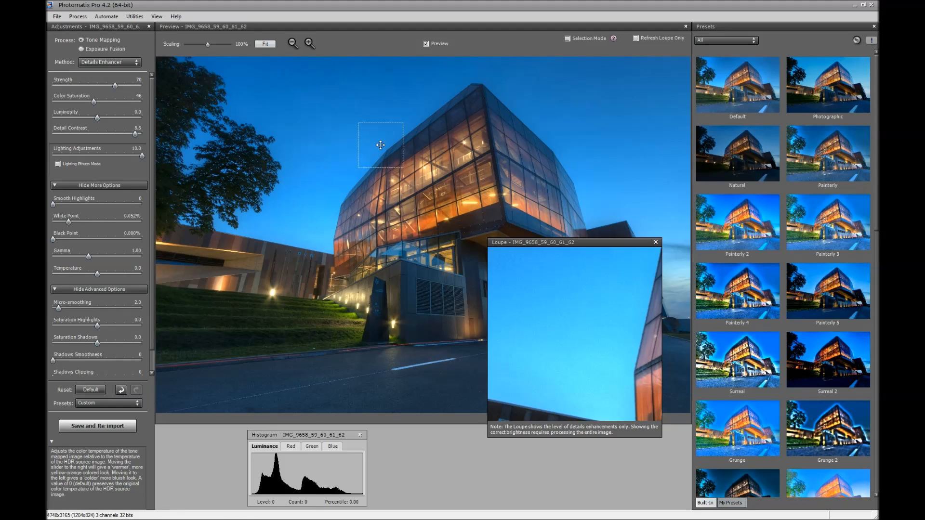
{"action": "left_click", "coordinate": [380, 144]}
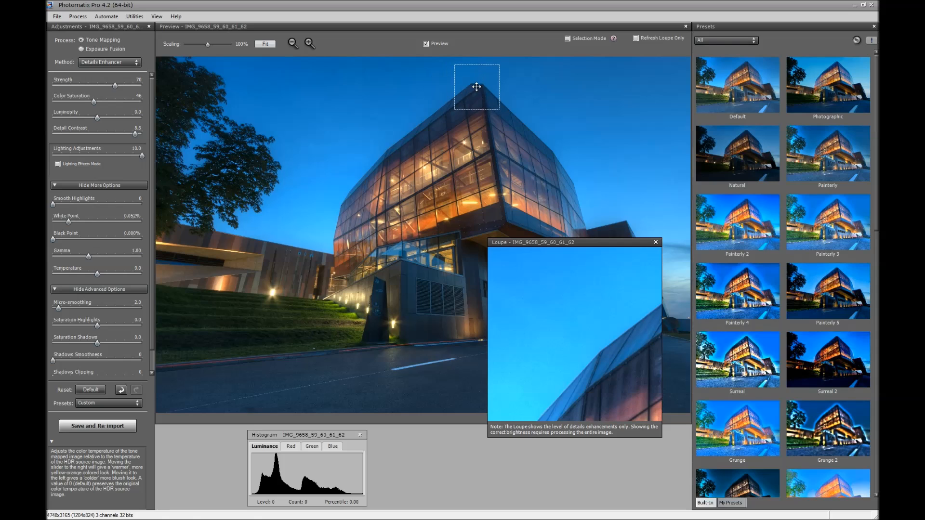
{"action": "left_click", "coordinate": [476, 87]}
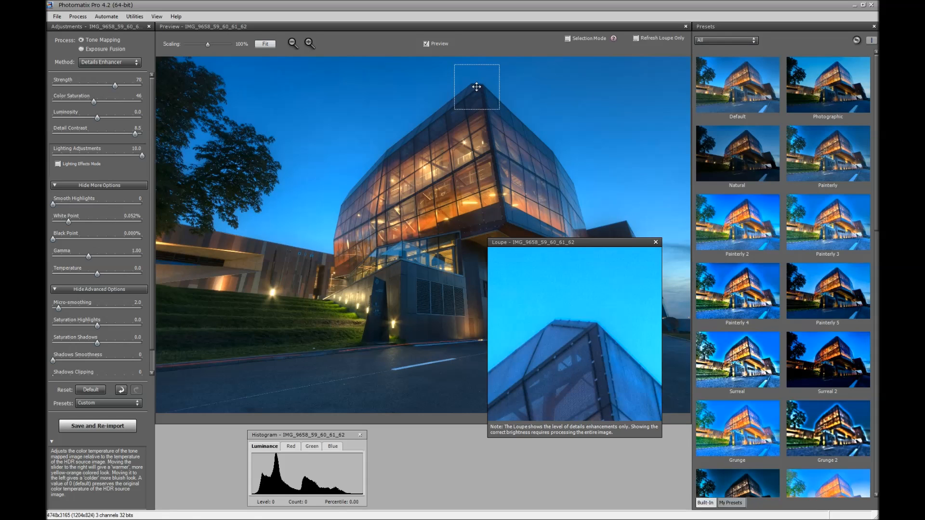
{"action": "left_click", "coordinate": [550, 134]}
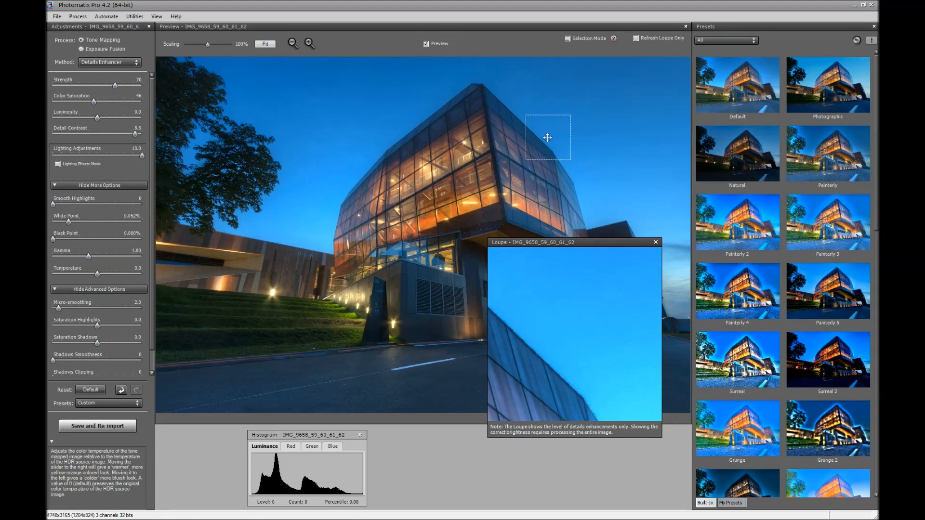
{"action": "left_click_drag", "start_coordinate": [59, 310], "coordinate": [63, 308]}
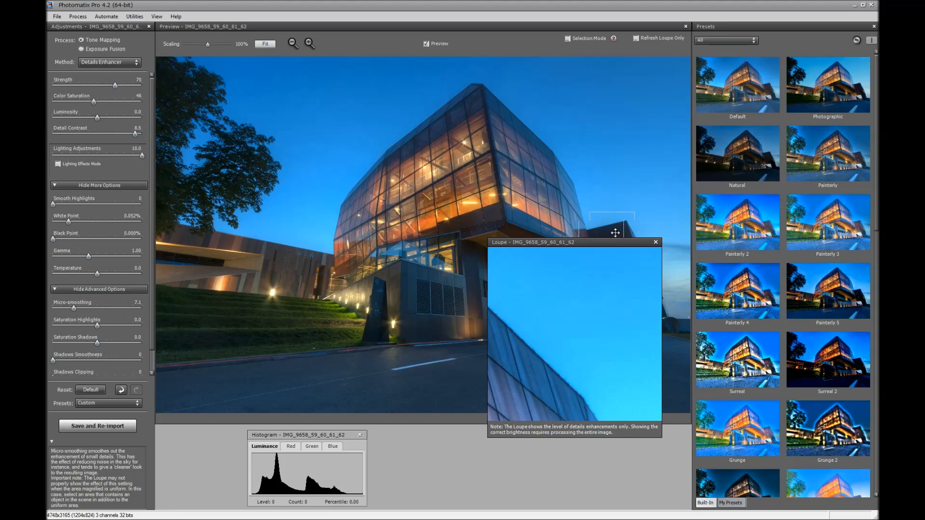
{"action": "left_click", "coordinate": [655, 243]}
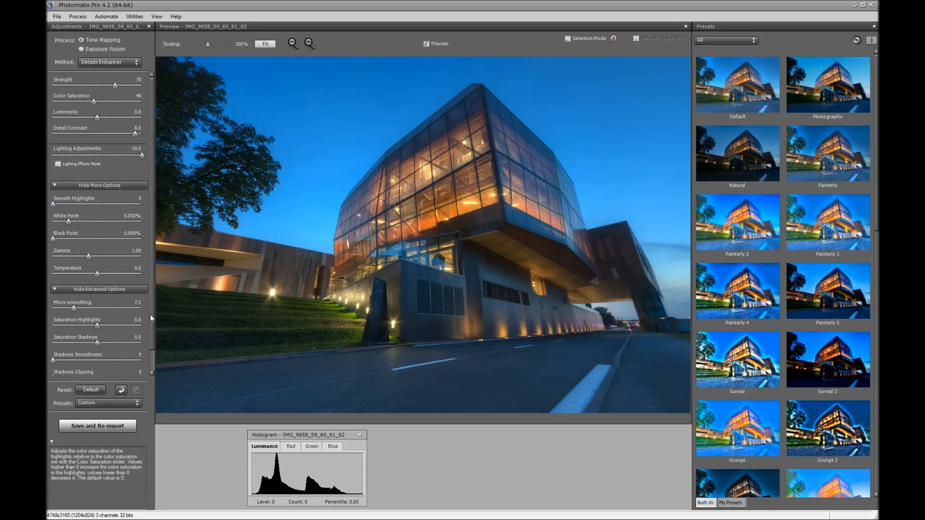
- Save the tone-mapped image, re-import it into Lightroom and select the resulting HDR TIFF
{"action": "scroll", "coordinate": [152, 315], "scroll_direction": "down", "scroll_amount": 2}
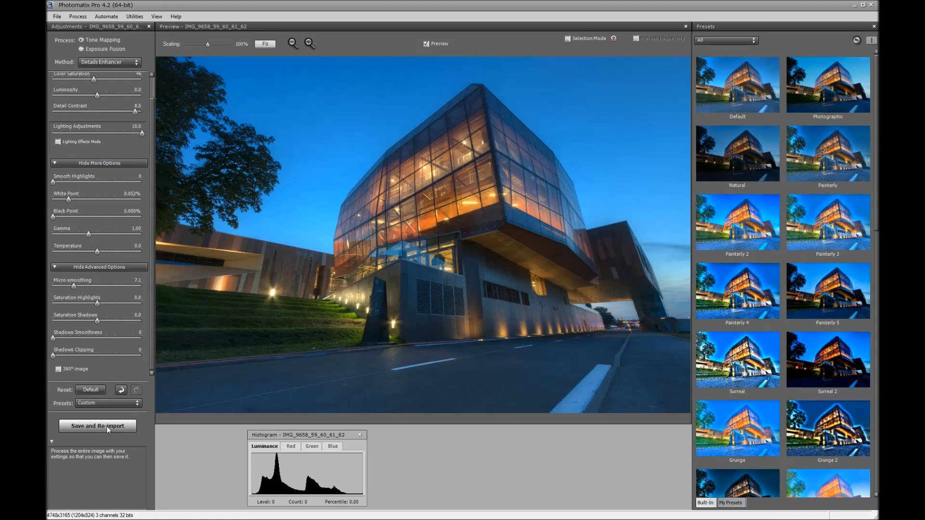
{"action": "left_click", "coordinate": [106, 427]}
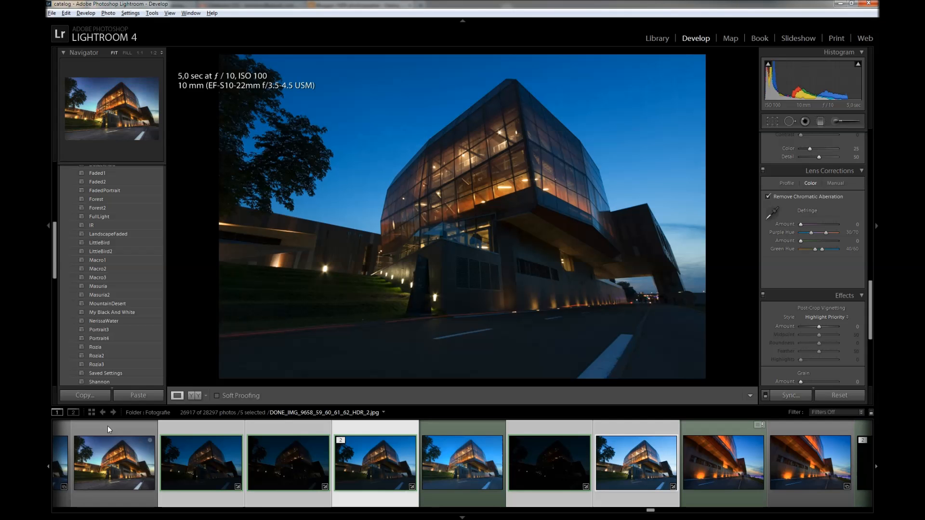
{"action": "left_click", "coordinate": [472, 461]}
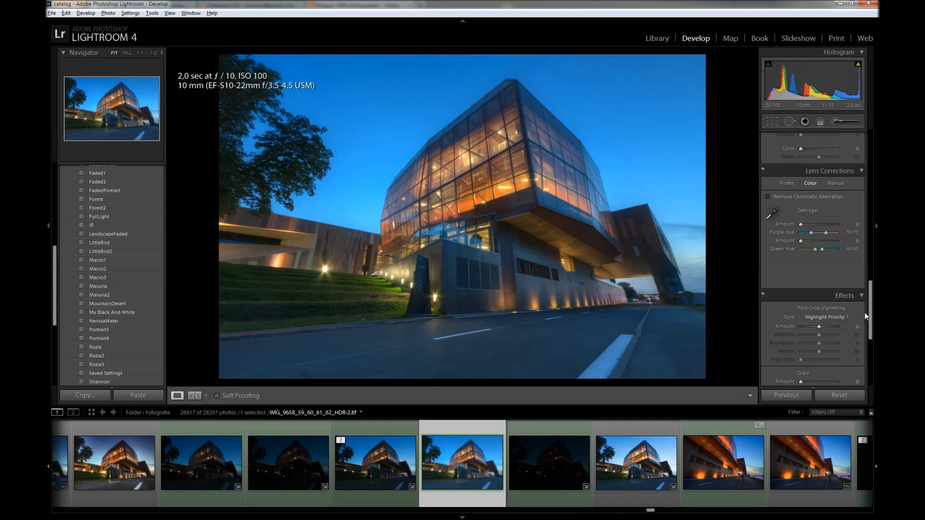
- Set Clarity to +24 and Highlights to −17 for the HDR TIFF
{"action": "scroll", "coordinate": [872, 311], "scroll_direction": "up", "scroll_amount": 10}
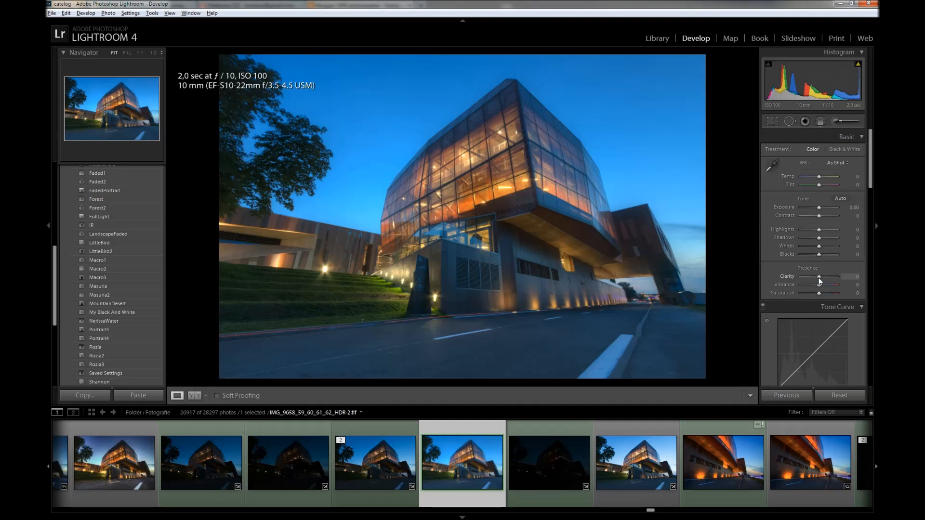
{"action": "left_click_drag", "start_coordinate": [819, 281], "coordinate": [846, 281]}
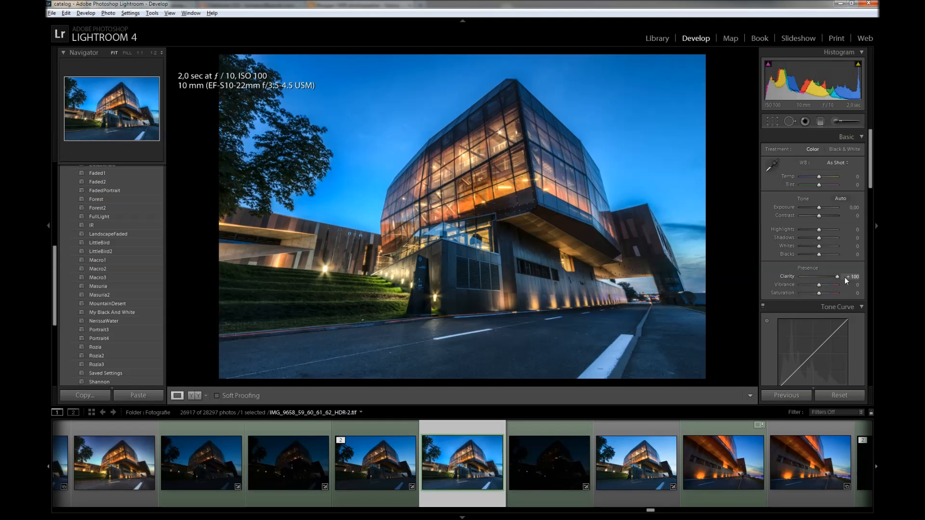
{"action": "left_click_drag", "start_coordinate": [846, 280], "coordinate": [824, 282]}
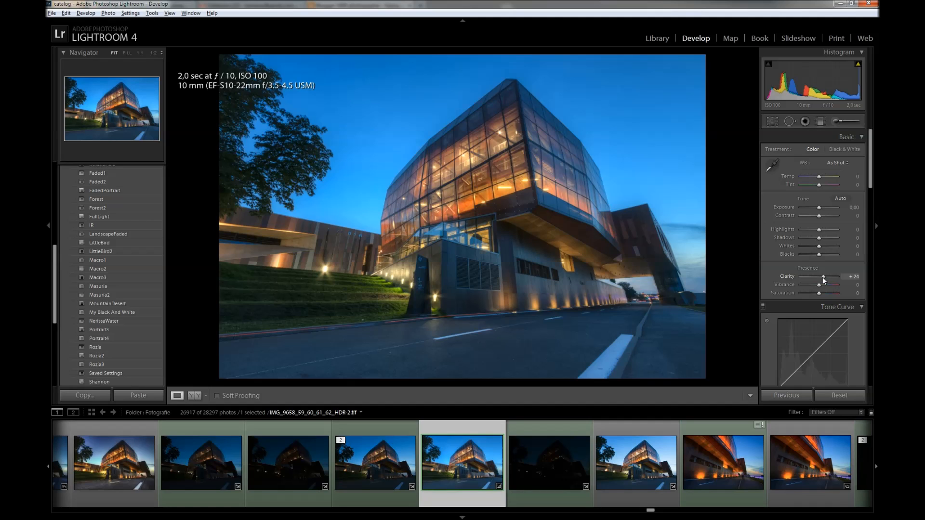
{"action": "left_click_drag", "start_coordinate": [823, 279], "coordinate": [823, 279]}
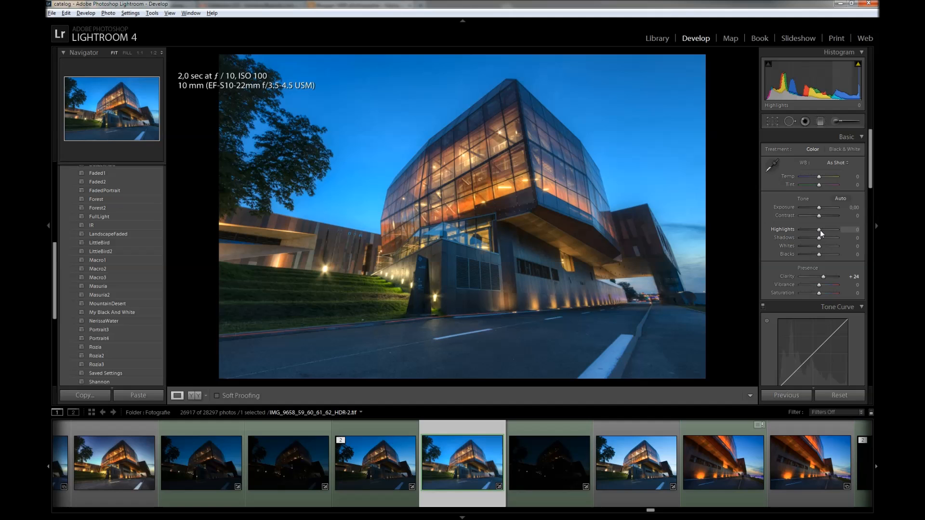
{"action": "left_click_drag", "start_coordinate": [821, 233], "coordinate": [817, 232]}
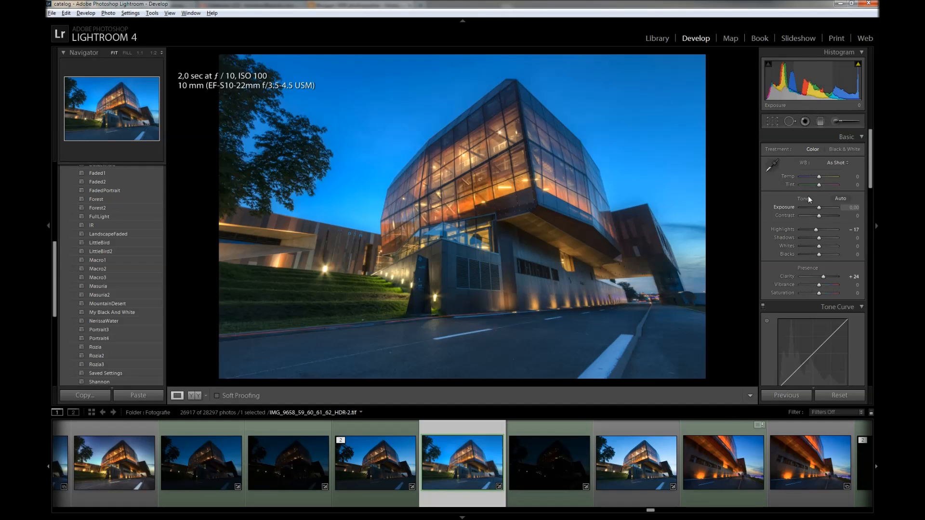
- Open the photo in Adobe Photoshop CS6 as a copy with Lightroom adjustments
{"action": "right_click", "coordinate": [477, 452]}
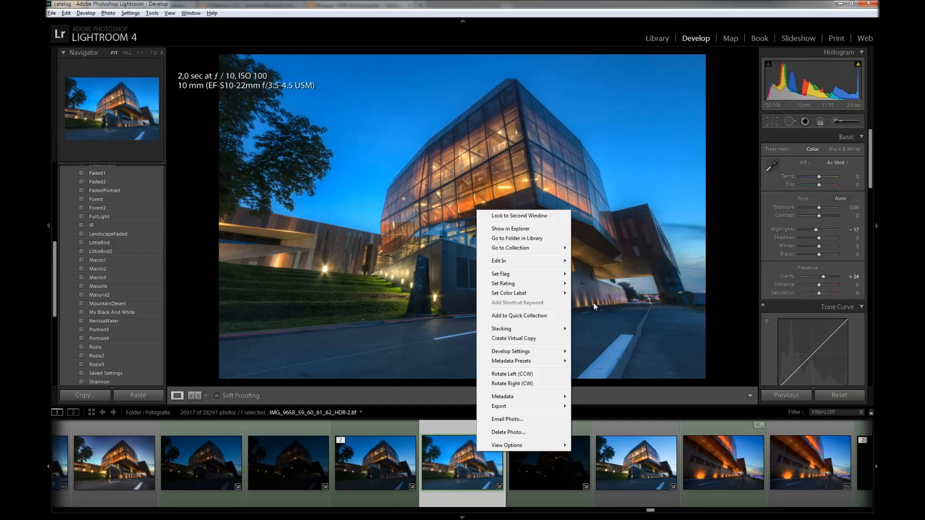
{"action": "mouse_move", "coordinate": [560, 296]}
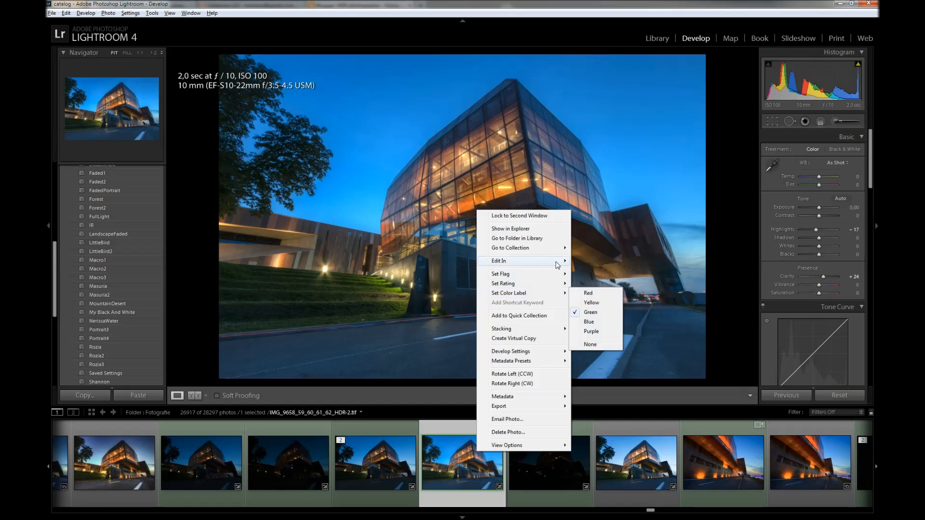
{"action": "mouse_move", "coordinate": [557, 264]}
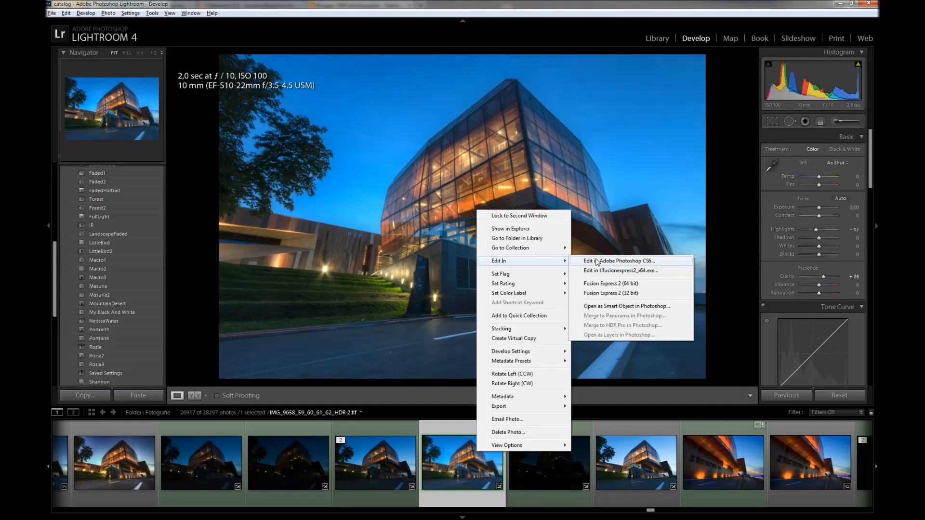
{"action": "left_click", "coordinate": [597, 263]}
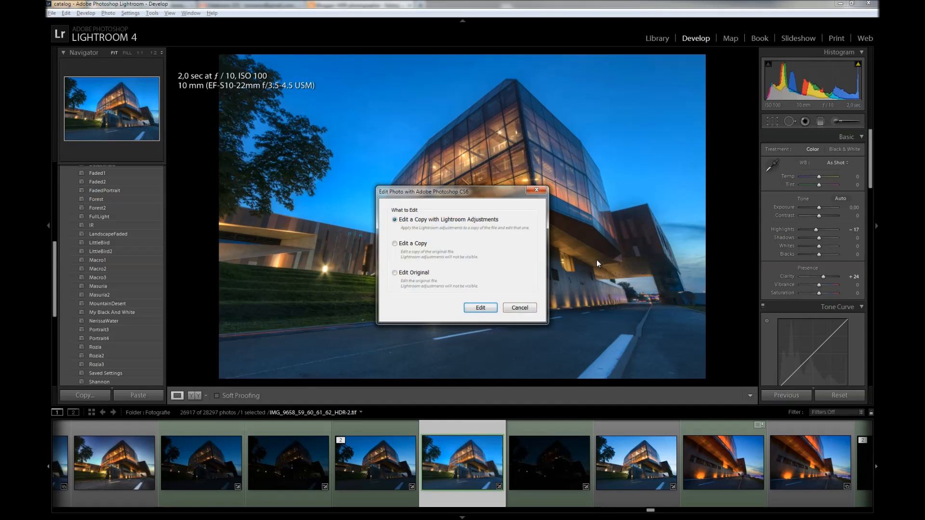
{"action": "left_click", "coordinate": [481, 307]}
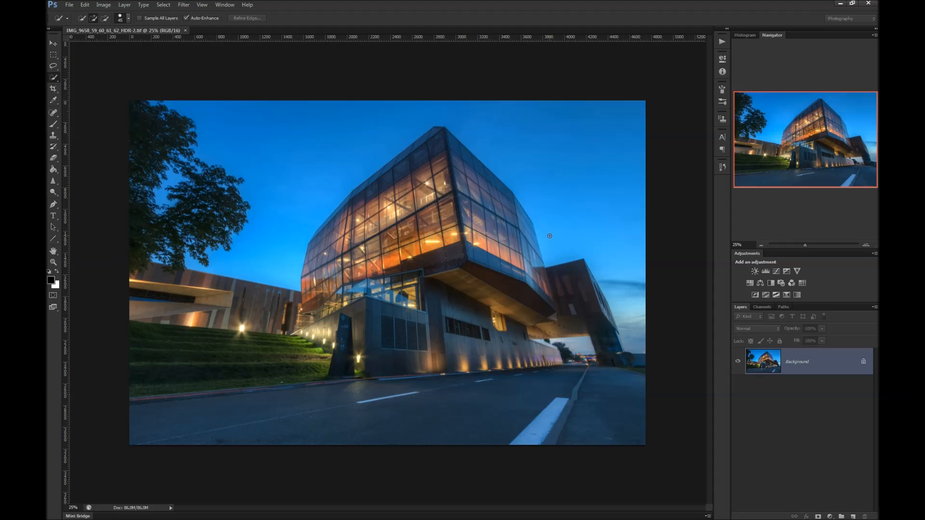
- Check the noise in the sky and around the dark sign, and duplicate the Background layer as "Denoised"
{"action": "scroll", "coordinate": [583, 171], "scroll_direction": "up", "scroll_amount": 10}
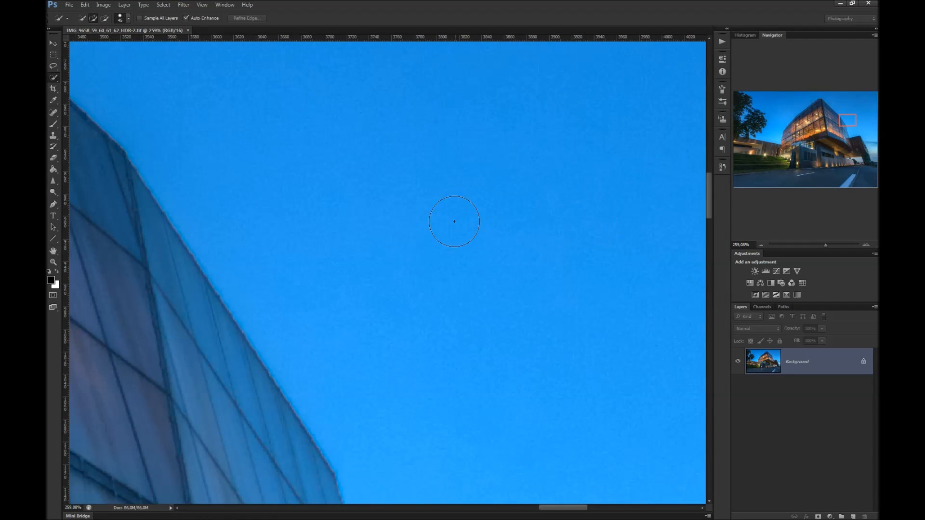
{"action": "scroll", "coordinate": [452, 276], "scroll_direction": "down", "scroll_amount": 2}
{"action": "left_click_drag", "start_coordinate": [838, 116], "coordinate": [776, 156]}
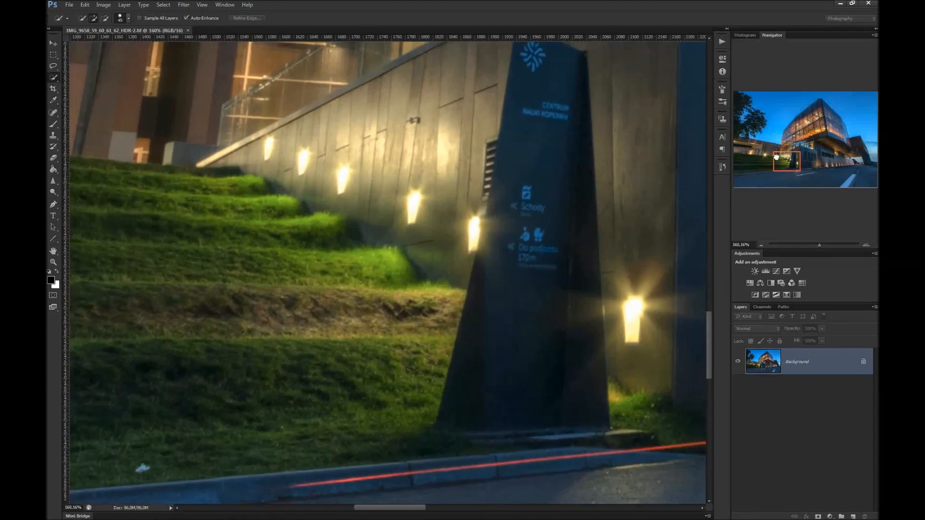
{"action": "scroll", "coordinate": [613, 369], "scroll_direction": "up", "scroll_amount": 5}
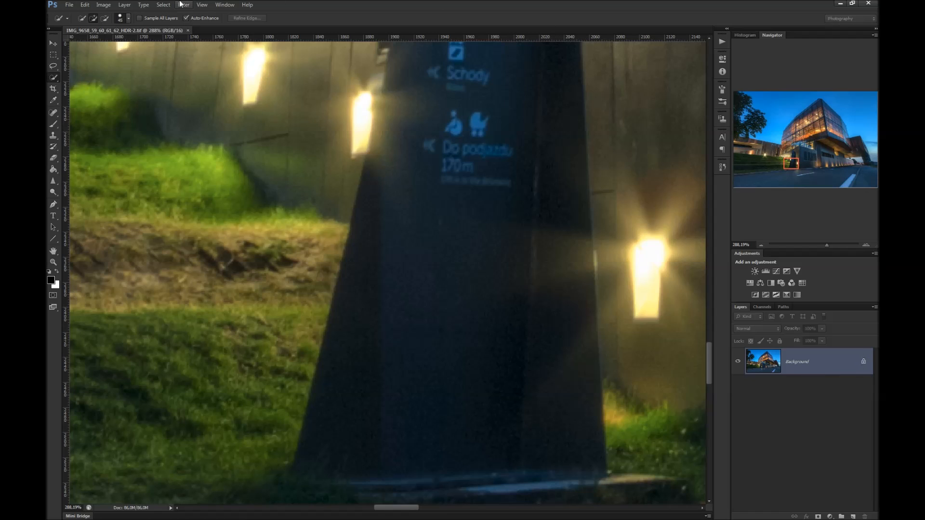
{"action": "left_click", "coordinate": [126, 5]}
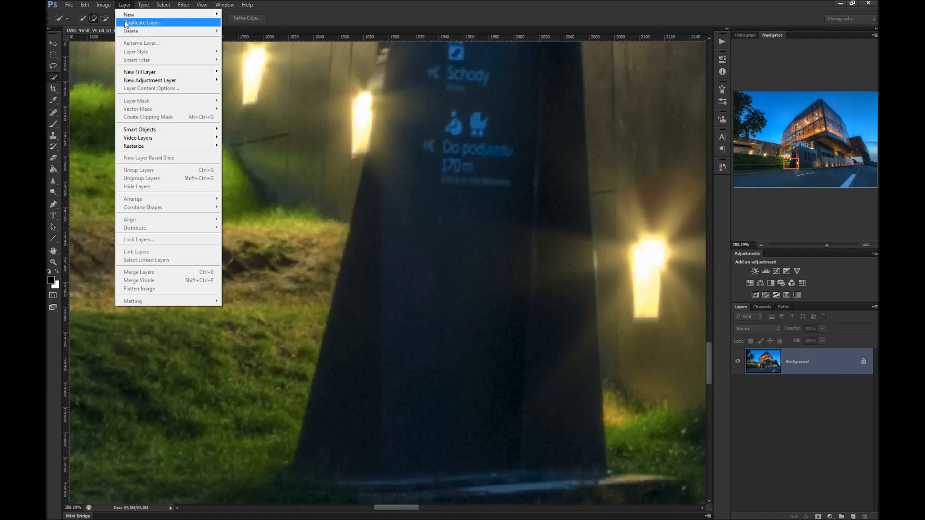
{"action": "left_click", "coordinate": [125, 23]}
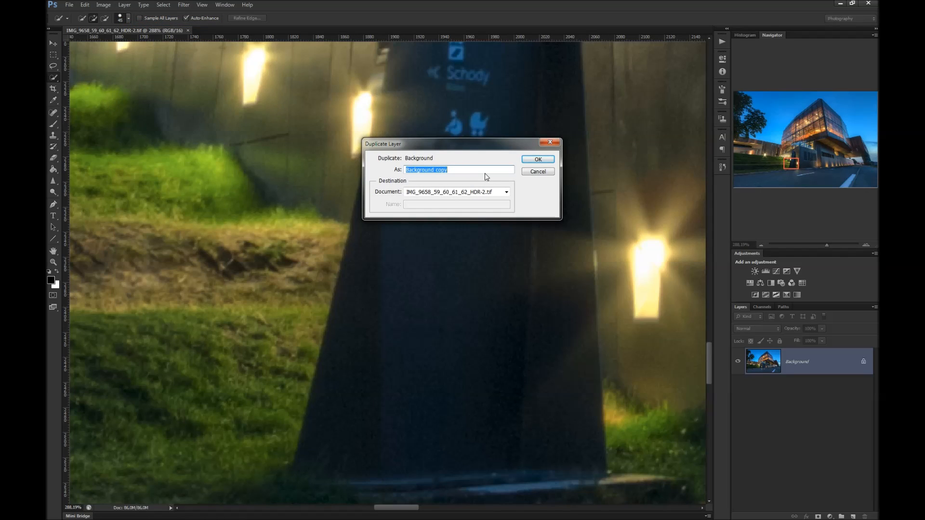
{"action": "type", "text": "Denoised"}
{"action": "key", "text": "Return"}
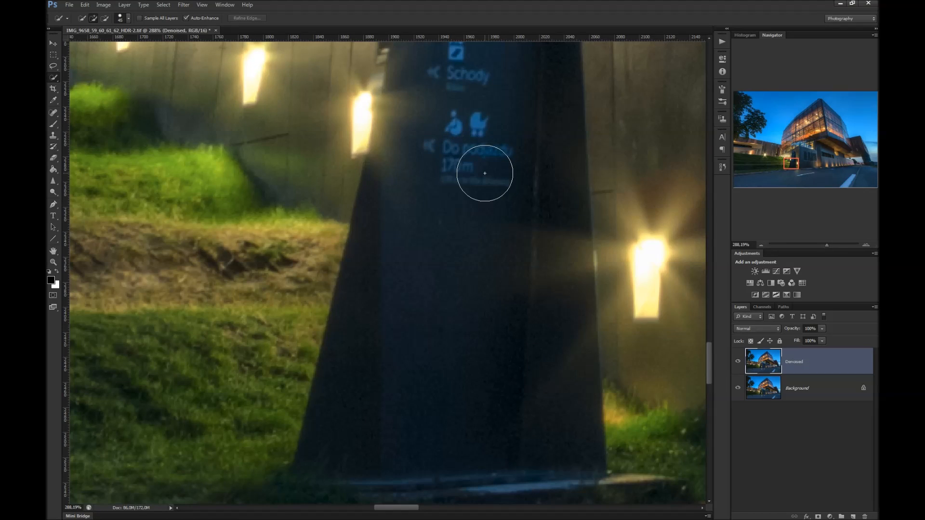
- Start Topaz DeNoise 5 on the Denoised layer, preview the dark sign area and apply the RAW - lightest preset
{"action": "left_click", "coordinate": [183, 5]}
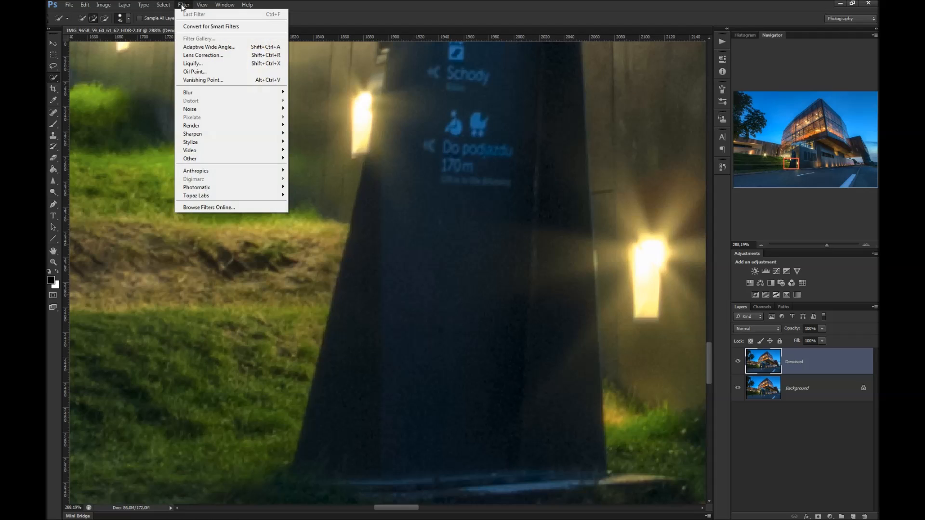
{"action": "mouse_move", "coordinate": [261, 195]}
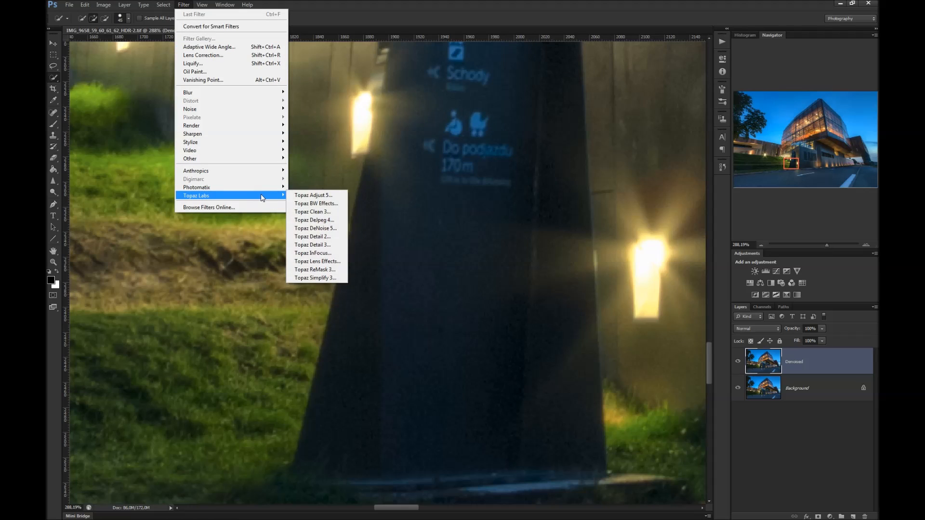
{"action": "left_click", "coordinate": [311, 228]}
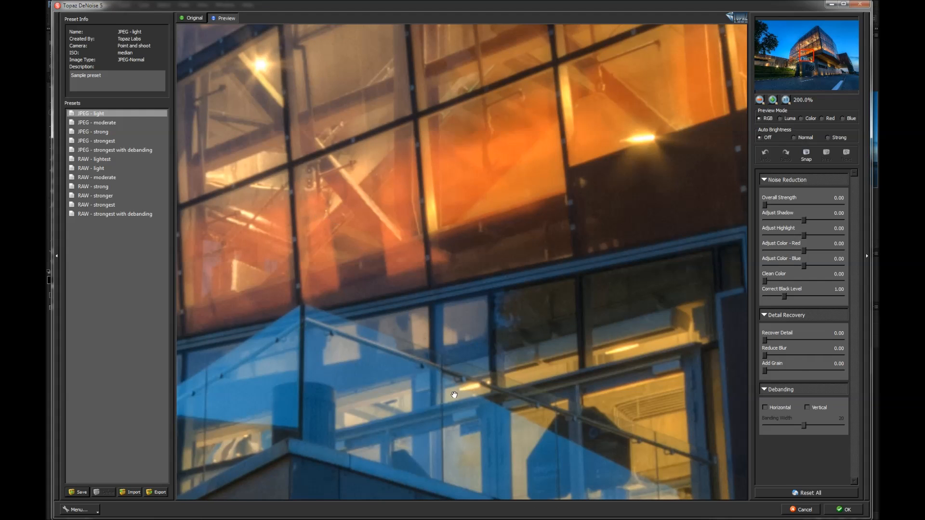
{"action": "left_click_drag", "start_coordinate": [454, 395], "coordinate": [453, 186]}
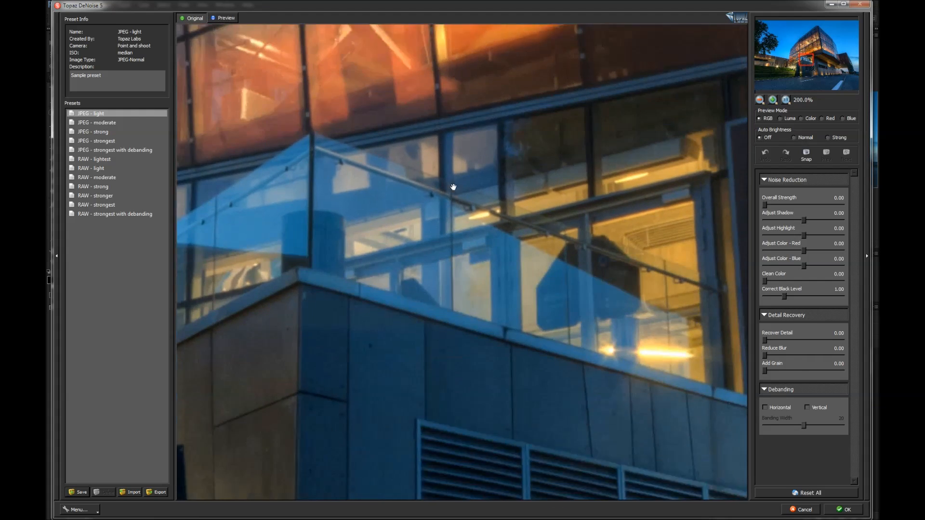
{"action": "left_click_drag", "start_coordinate": [352, 392], "coordinate": [442, 138]}
{"action": "left_click_drag", "start_coordinate": [285, 424], "coordinate": [405, 369]}
{"action": "left_click_drag", "start_coordinate": [311, 431], "coordinate": [363, 370]}
{"action": "left_click_drag", "start_coordinate": [333, 422], "coordinate": [390, 298]}
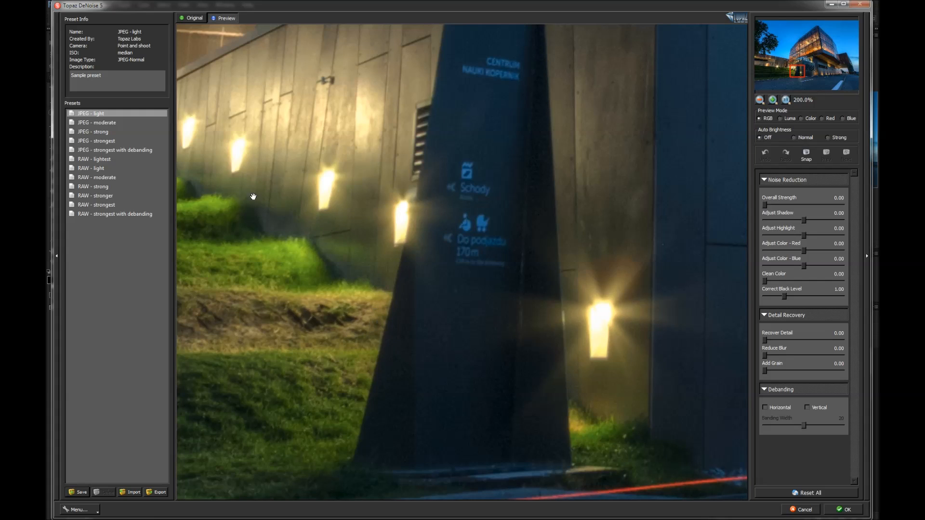
{"action": "left_click", "coordinate": [108, 166]}
{"action": "left_click", "coordinate": [108, 158]}
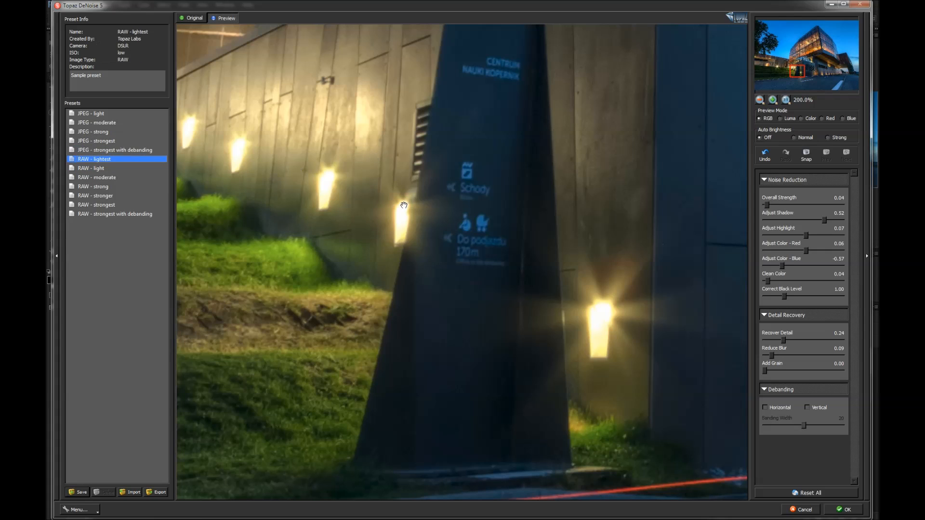
- Compare the preview with the original and examine the noise in the glass facade, the sky and the dark sign area
{"action": "left_click", "coordinate": [195, 17]}
{"action": "left_click", "coordinate": [220, 18]}
{"action": "left_click_drag", "start_coordinate": [455, 117], "coordinate": [458, 348]}
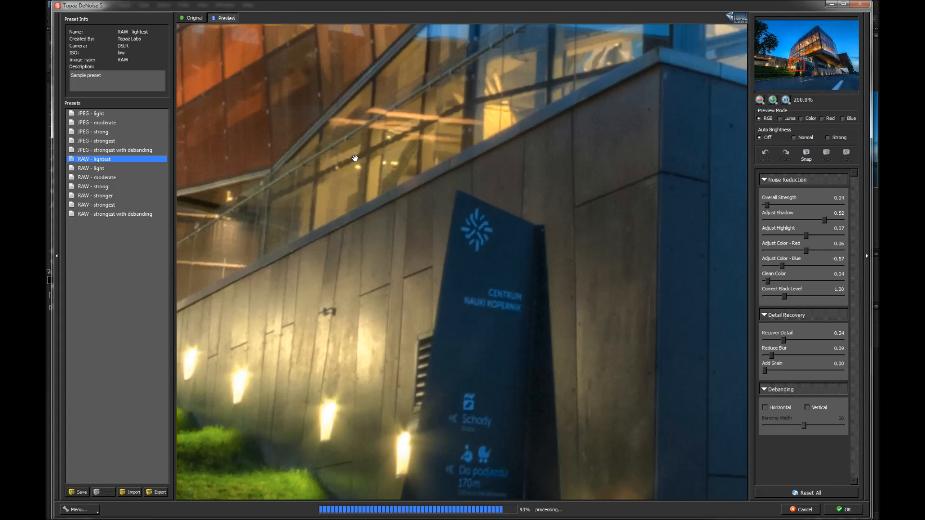
{"action": "left_click_drag", "start_coordinate": [332, 139], "coordinate": [486, 366]}
{"action": "left_click_drag", "start_coordinate": [359, 209], "coordinate": [501, 240]}
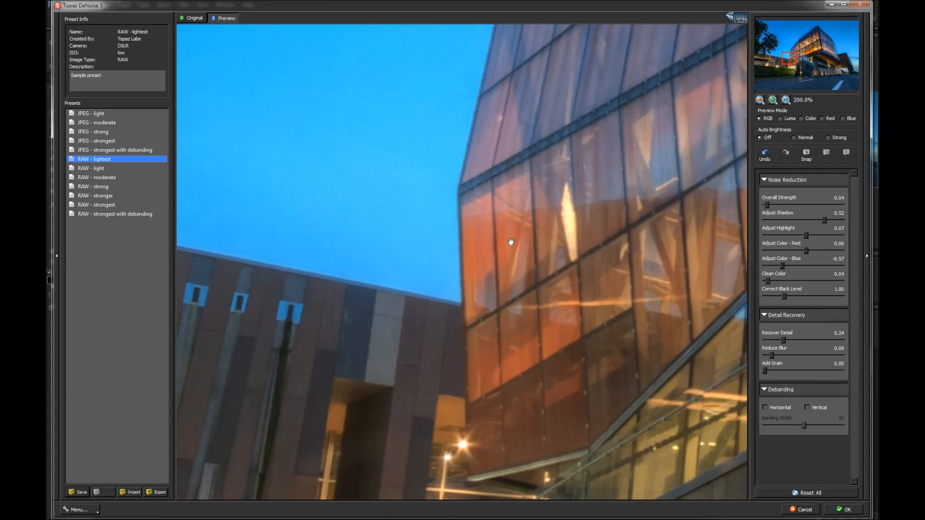
{"action": "left_click_drag", "start_coordinate": [488, 195], "coordinate": [496, 328]}
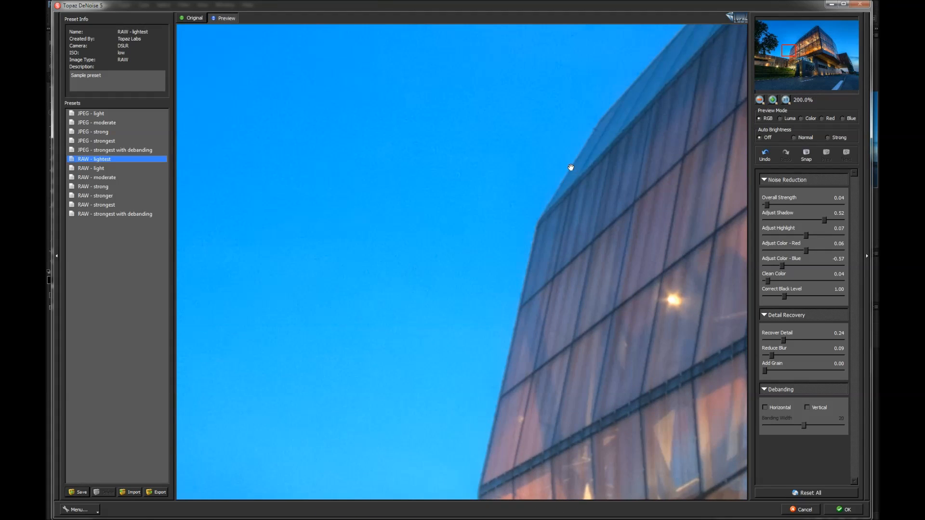
{"action": "left_click_drag", "start_coordinate": [594, 368], "coordinate": [501, 46]}
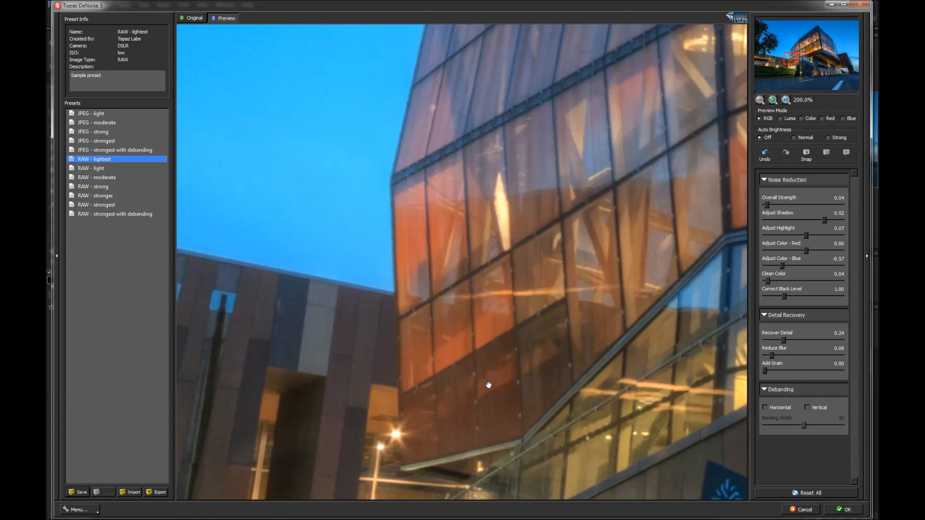
{"action": "left_click_drag", "start_coordinate": [488, 384], "coordinate": [487, 173]}
{"action": "left_click_drag", "start_coordinate": [547, 440], "coordinate": [394, 152]}
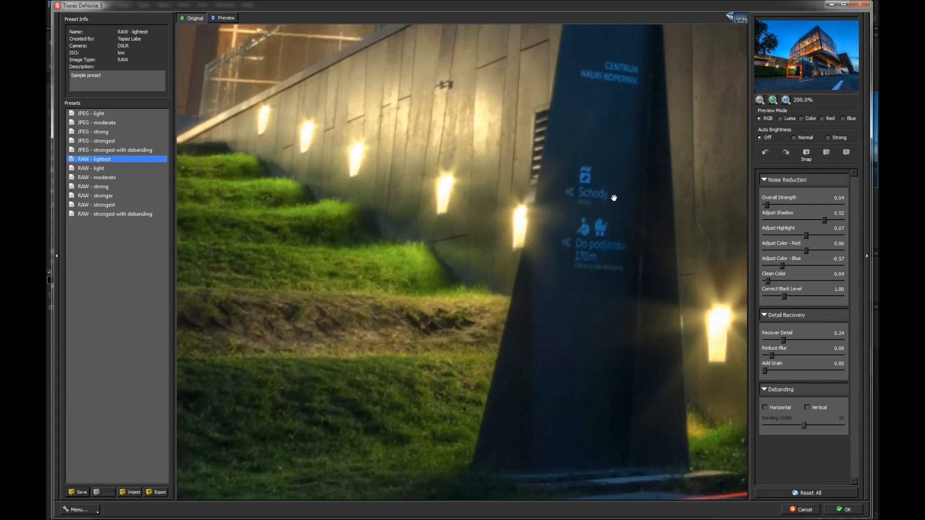
{"action": "left_click_drag", "start_coordinate": [614, 198], "coordinate": [581, 252]}
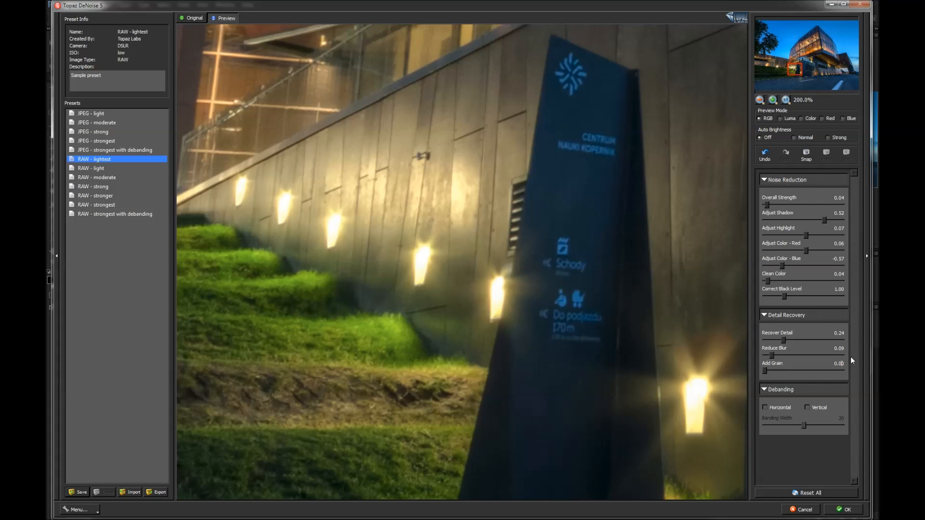
{"action": "left_click_drag", "start_coordinate": [529, 401], "coordinate": [529, 377]}
- Add a small amount of grain, compare the result with the original and apply the noise reduction
{"action": "left_click", "coordinate": [767, 371]}
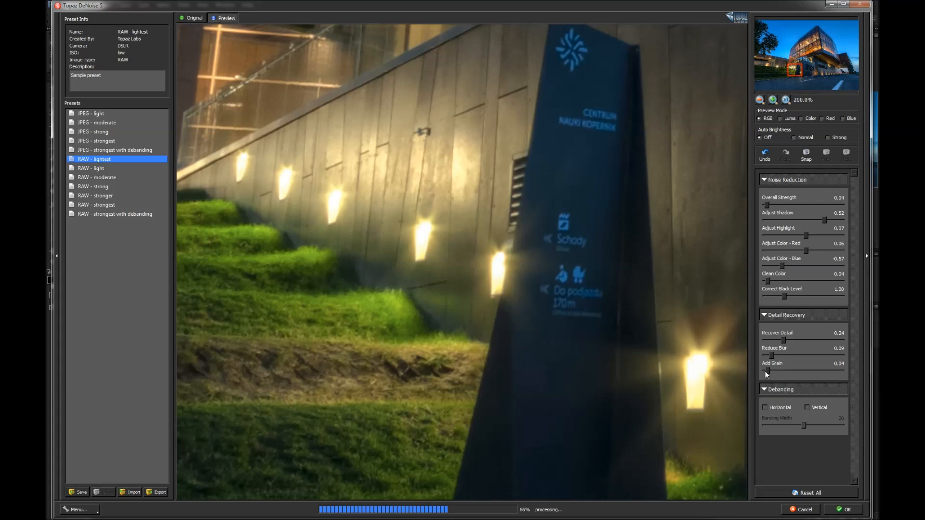
{"action": "left_click_drag", "start_coordinate": [608, 388], "coordinate": [713, 321]}
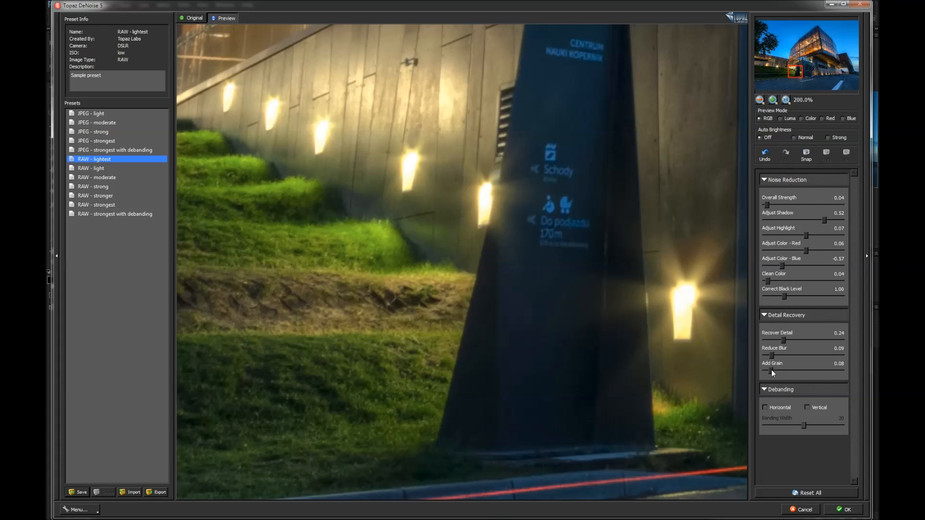
{"action": "left_click_drag", "start_coordinate": [776, 371], "coordinate": [776, 370]}
{"action": "left_click", "coordinate": [188, 19]}
{"action": "left_click", "coordinate": [219, 19]}
{"action": "left_click", "coordinate": [844, 510]}
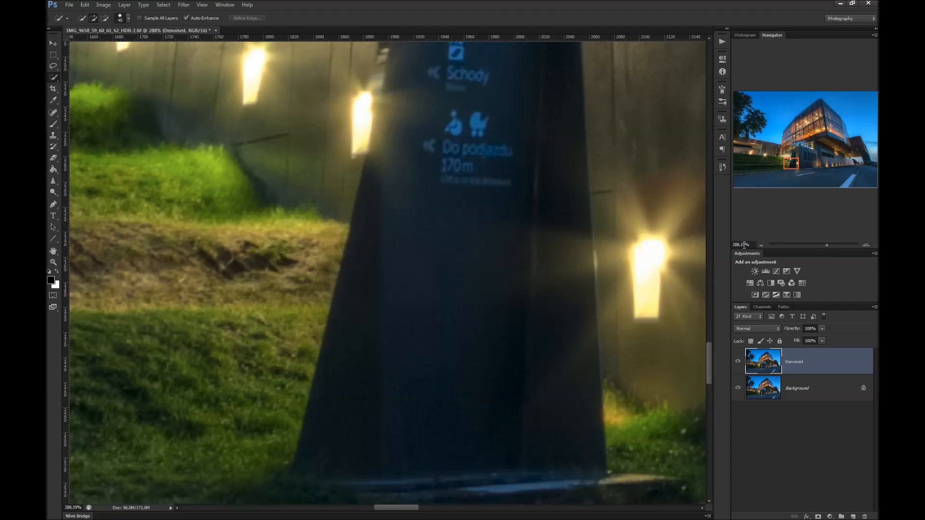
- Set the view to 25% and duplicate the Denoised layer as "Detailed"
{"action": "left_click", "coordinate": [744, 246]}
{"action": "type", "text": "25"}
{"action": "key", "text": "Return"}
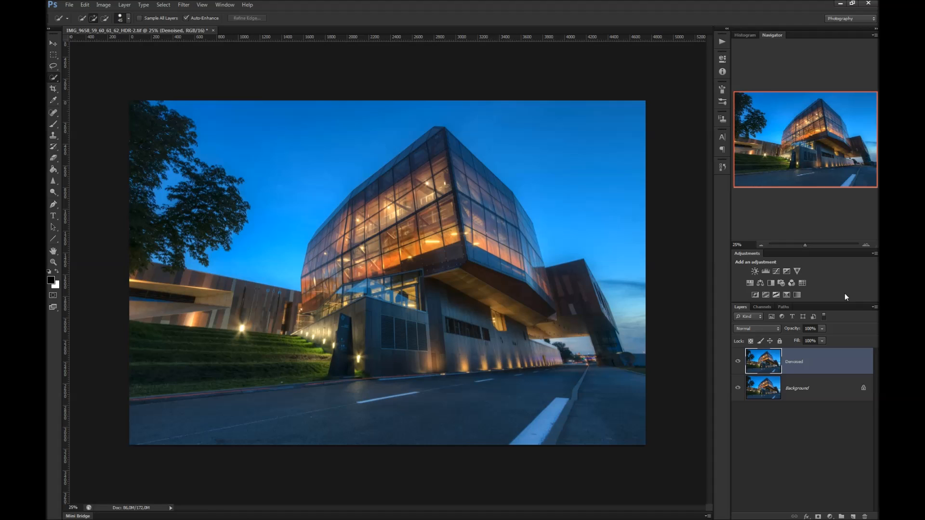
{"action": "left_click", "coordinate": [125, 5]}
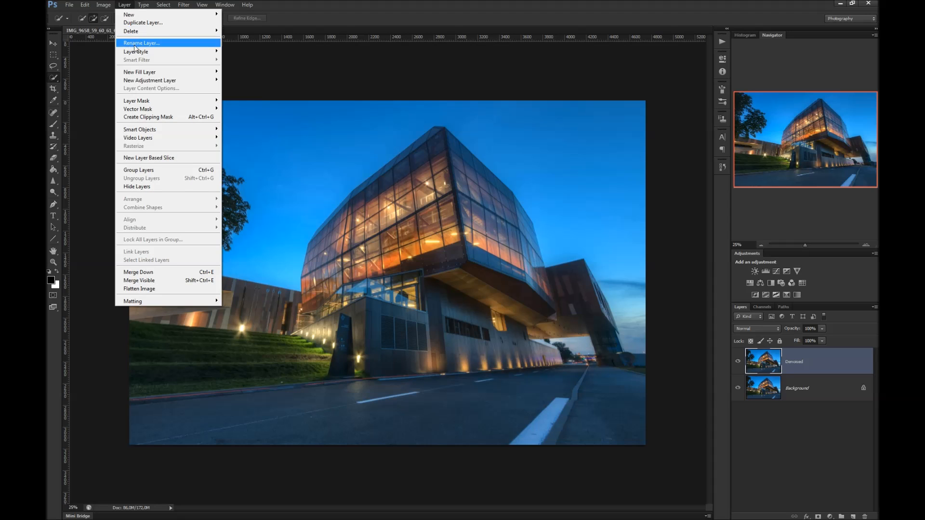
{"action": "left_click", "coordinate": [161, 22]}
{"action": "type", "text": "Detailed"}
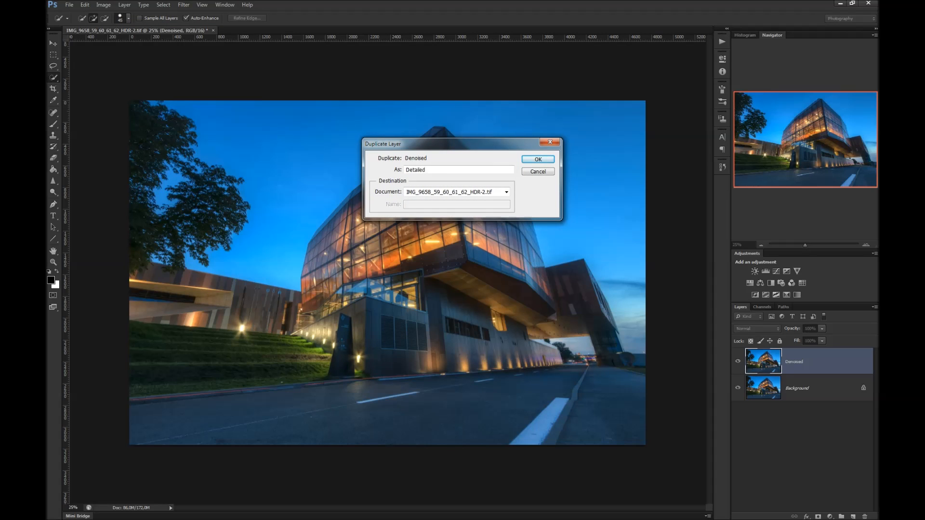
{"action": "key", "text": "Return"}
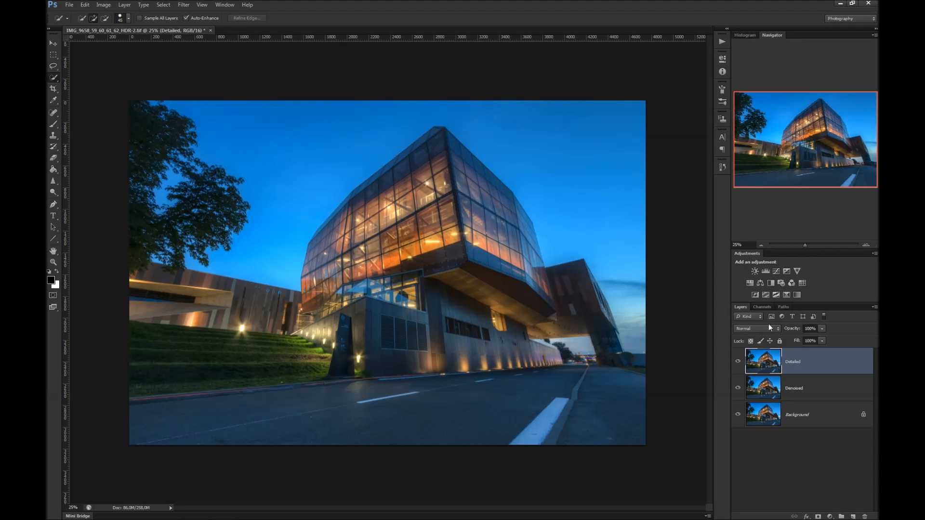
- Start Topaz Detail 3 on the Detailed layer and choose the Overall Detail Light I preset from the Creative Detail Collection
{"action": "left_click", "coordinate": [183, 5]}
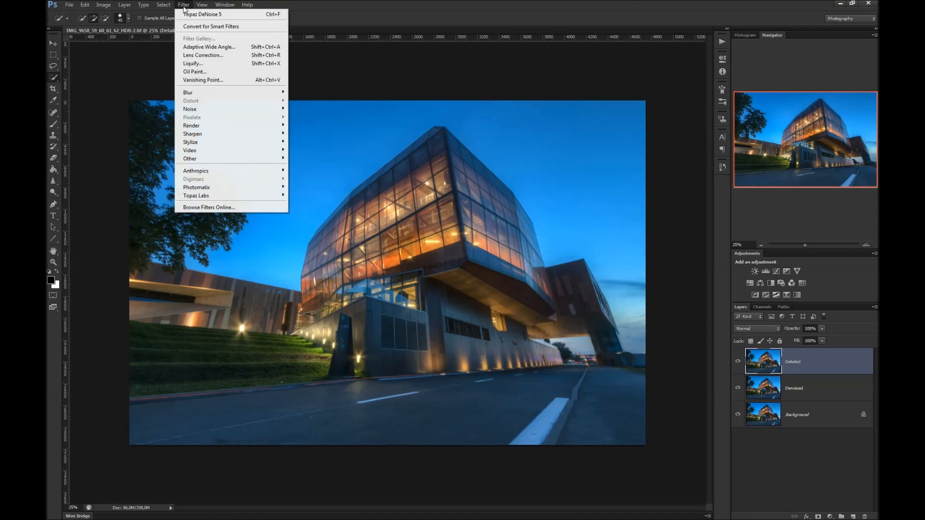
{"action": "mouse_move", "coordinate": [237, 197]}
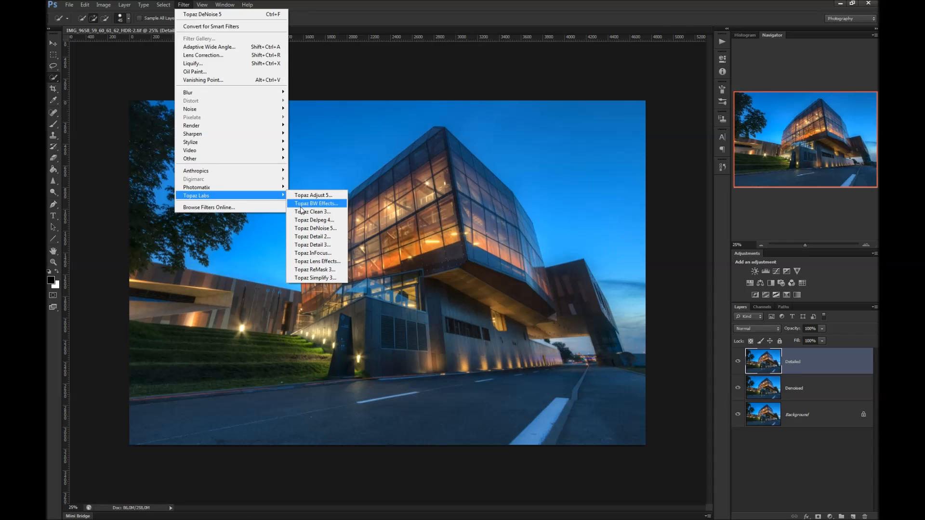
{"action": "left_click", "coordinate": [327, 247]}
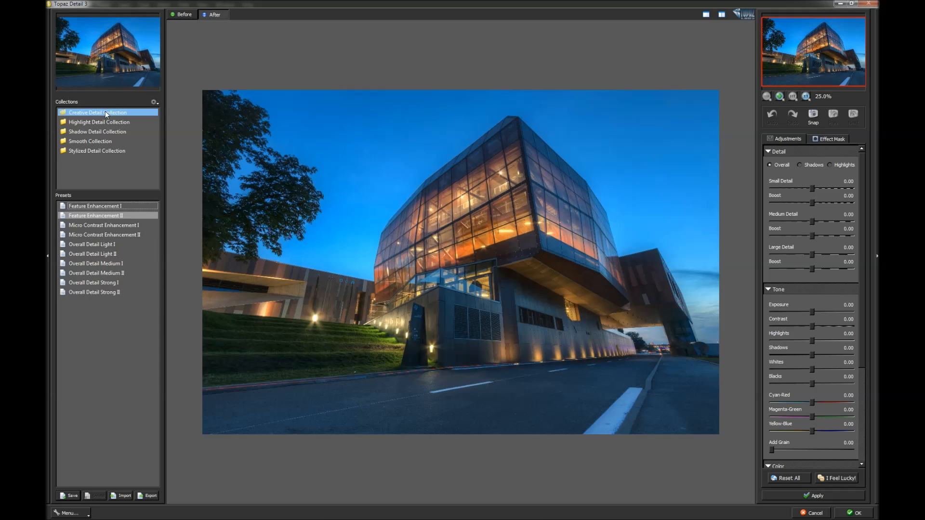
{"action": "left_click", "coordinate": [113, 248]}
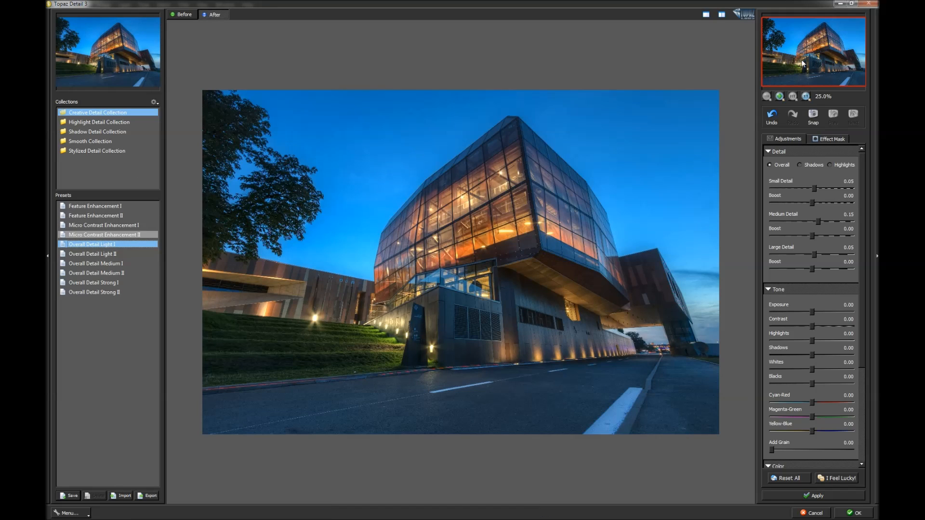
- Enlarge the preview to 33.3% and repeatedly compare the detail enhancement with the original across the building
{"action": "left_click", "coordinate": [780, 97]}
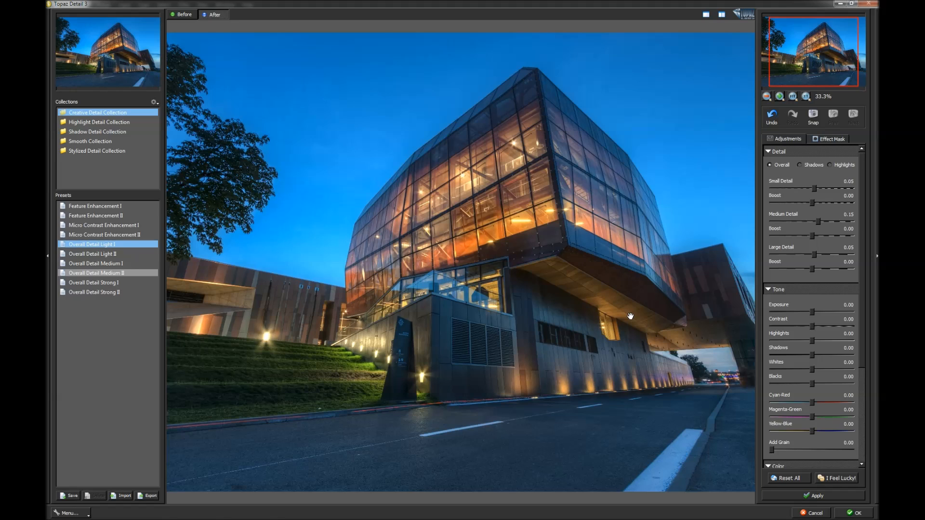
{"action": "key", "text": "space"}
{"action": "key", "text": "space"}
{"action": "key", "text": "space"}
{"action": "key", "text": "space"}
{"action": "key", "text": "space"}
{"action": "key", "text": "space"}
{"action": "key", "text": "space"}
{"action": "key", "text": "space"}
{"action": "key", "text": "space"}
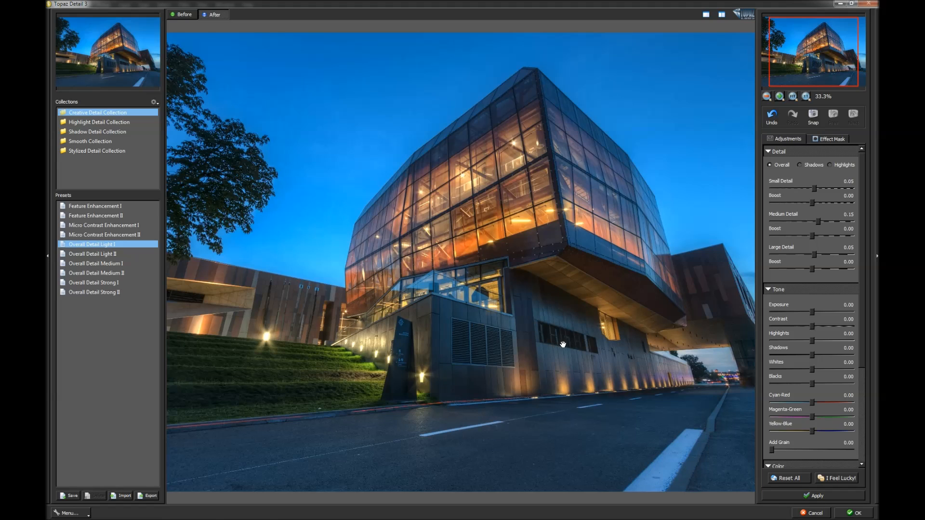
- Try the Overall Detail Medium I preset, return to Overall Detail Light I and apply the detail filter
{"action": "left_click", "coordinate": [101, 265]}
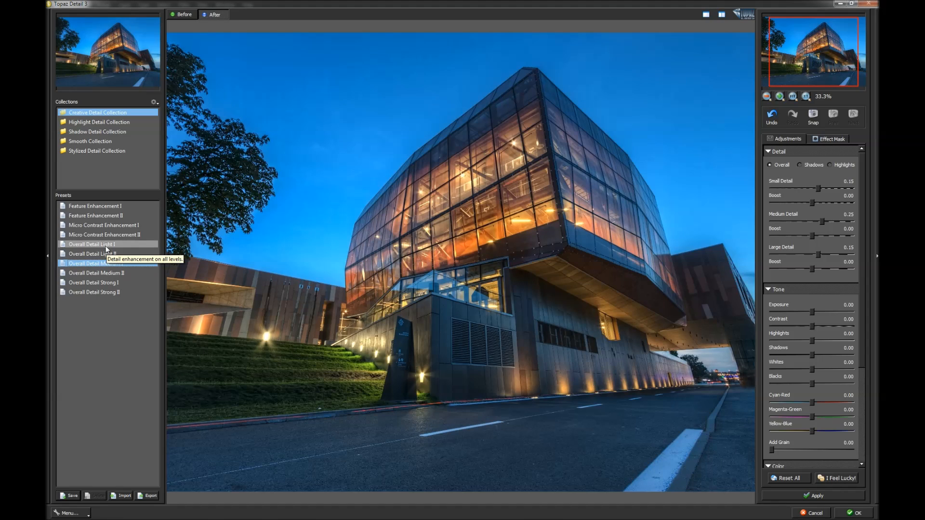
{"action": "left_click", "coordinate": [107, 246]}
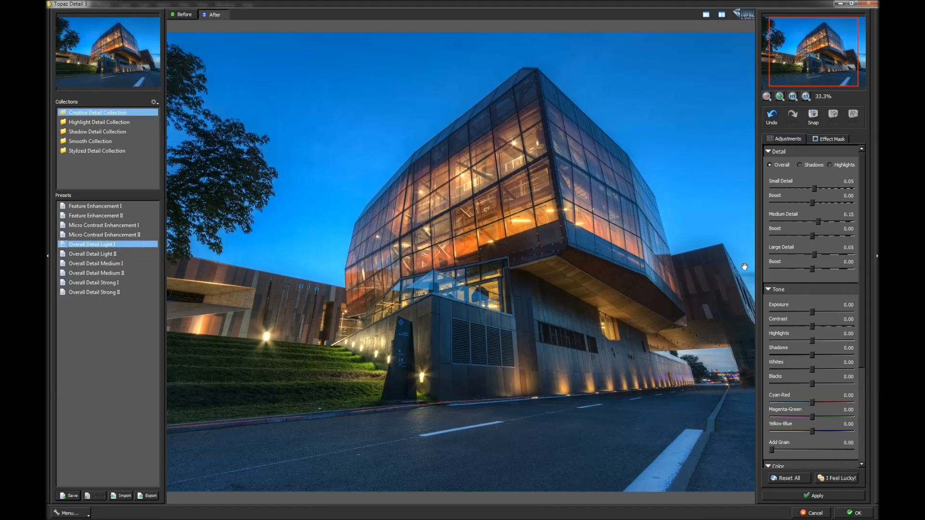
{"action": "left_click", "coordinate": [849, 514]}
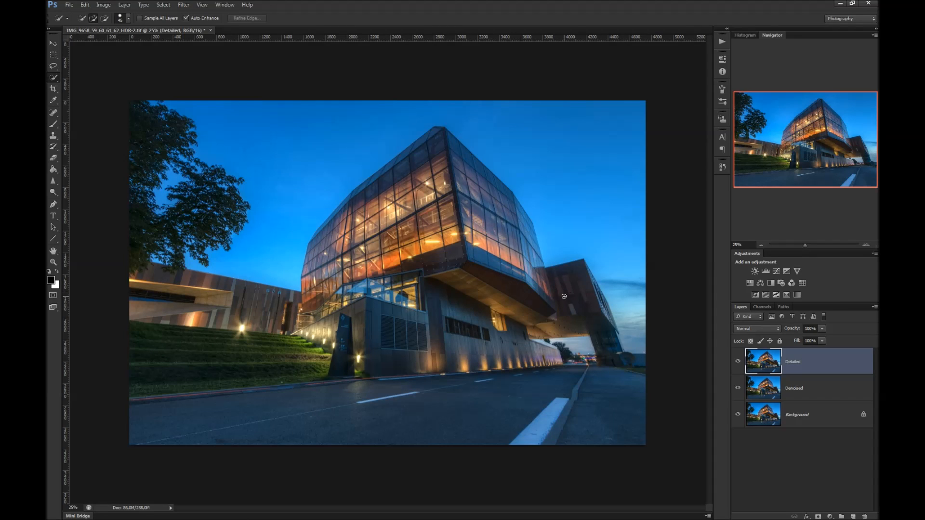
- Duplicate the Detailed layer as "Adjusted"
{"action": "left_click", "coordinate": [125, 6]}
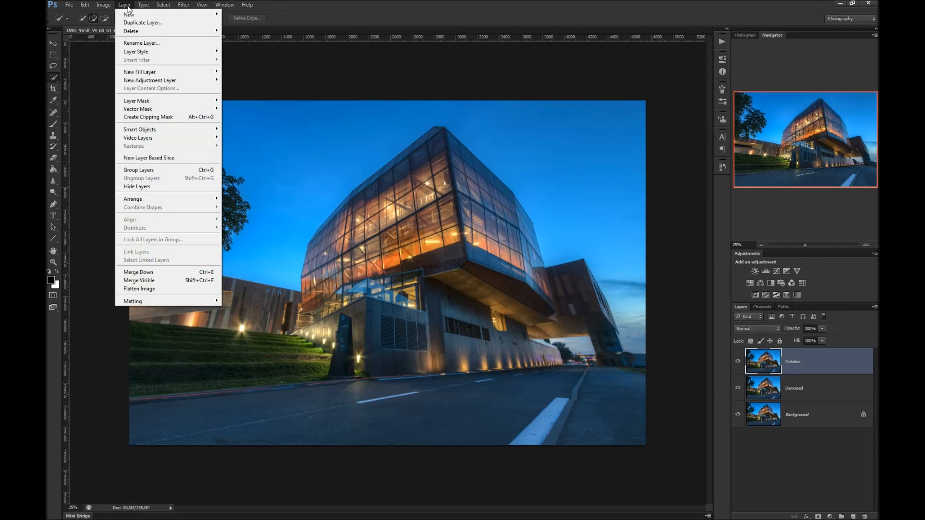
{"action": "left_click", "coordinate": [144, 22]}
{"action": "type", "text": "Adjusted"}
{"action": "key", "text": "Return"}
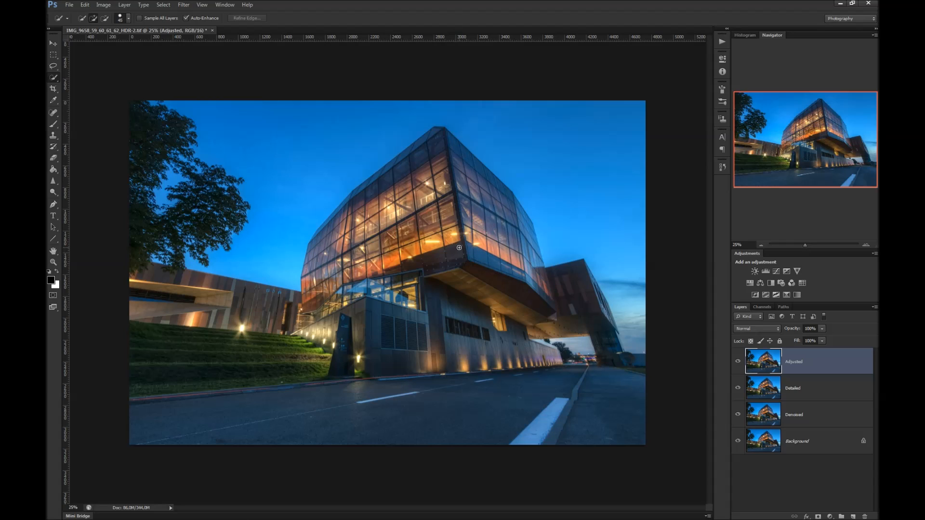
- Start Topaz Adjust 5 on the Adjusted layer and show the Classic Collection presets
{"action": "left_click", "coordinate": [186, 6]}
{"action": "mouse_move", "coordinate": [270, 195]}
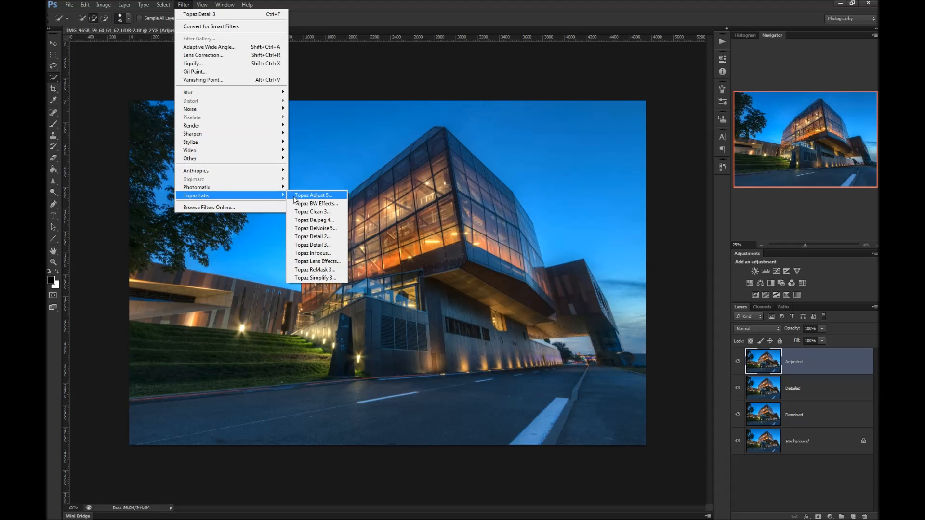
{"action": "left_click", "coordinate": [308, 195]}
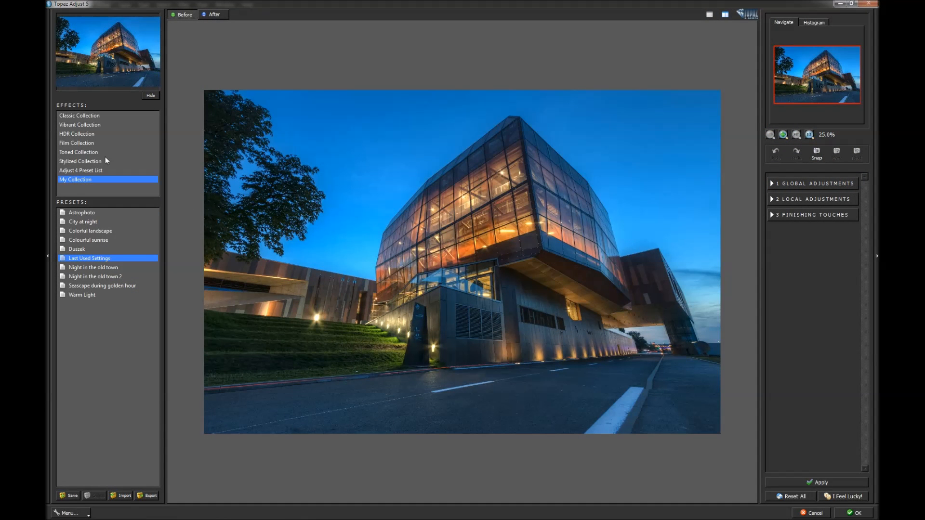
{"action": "left_click", "coordinate": [86, 117]}
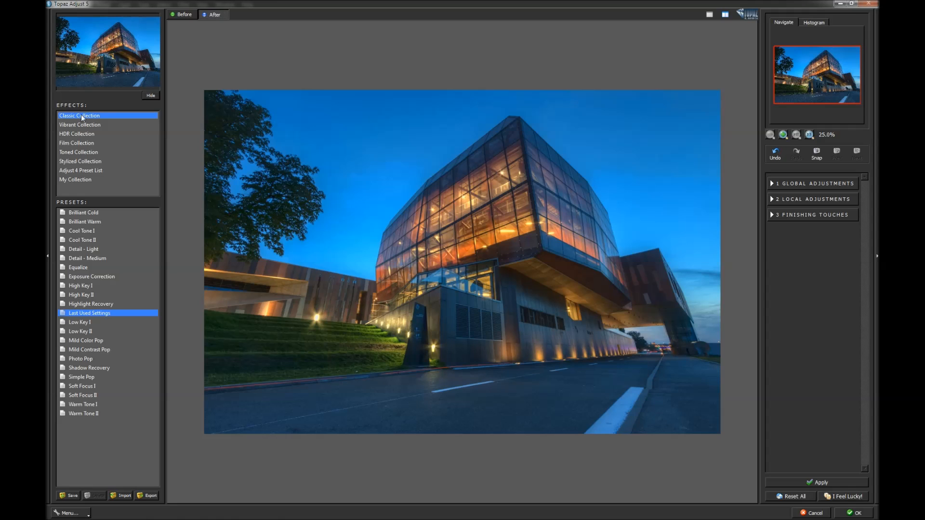
- Preview the Brilliant Warm, Cool Tone I, Cool Tone II and Detail - Light presets against Brilliant Cold, and settle on Brilliant Cold
{"action": "left_click", "coordinate": [91, 212]}
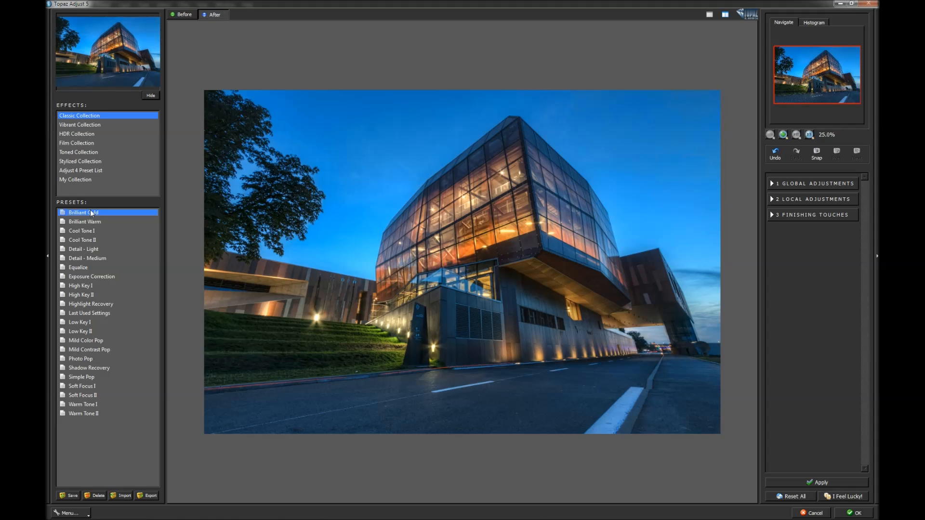
{"action": "left_click", "coordinate": [91, 222]}
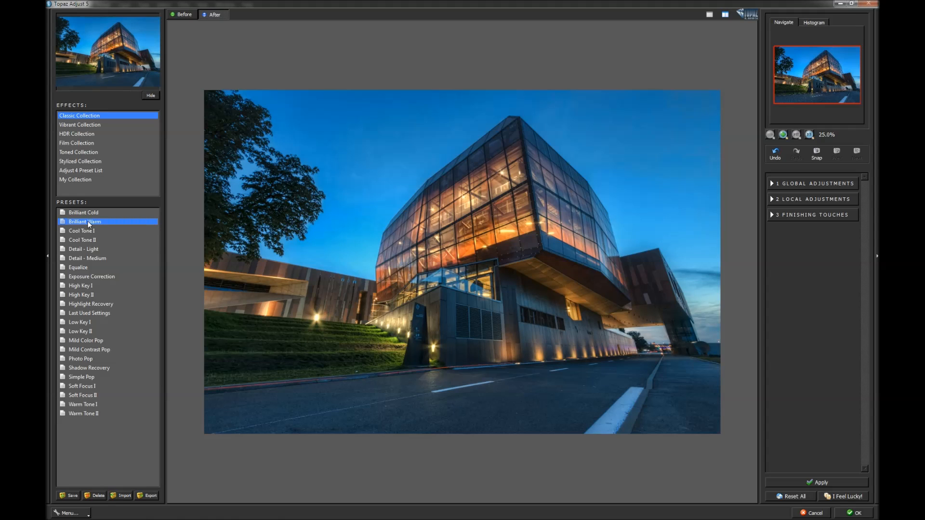
{"action": "left_click", "coordinate": [84, 231]}
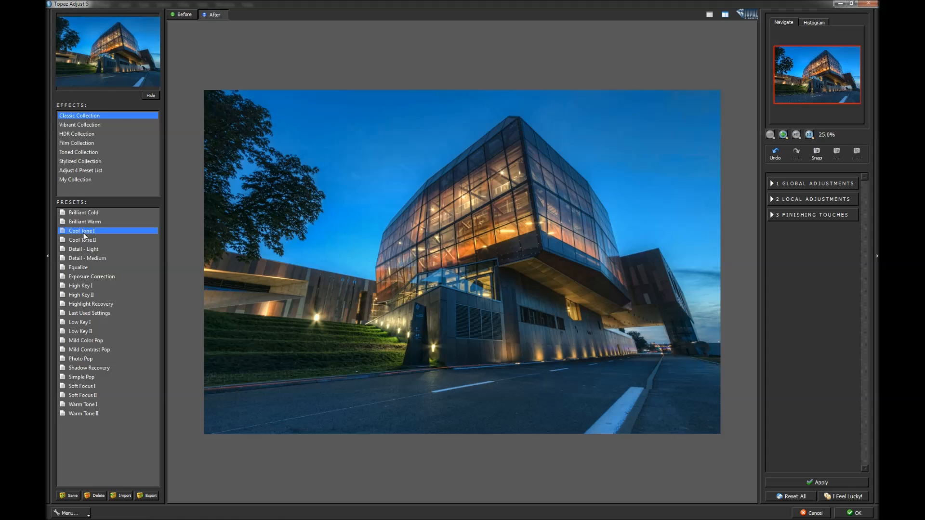
{"action": "left_click", "coordinate": [82, 240]}
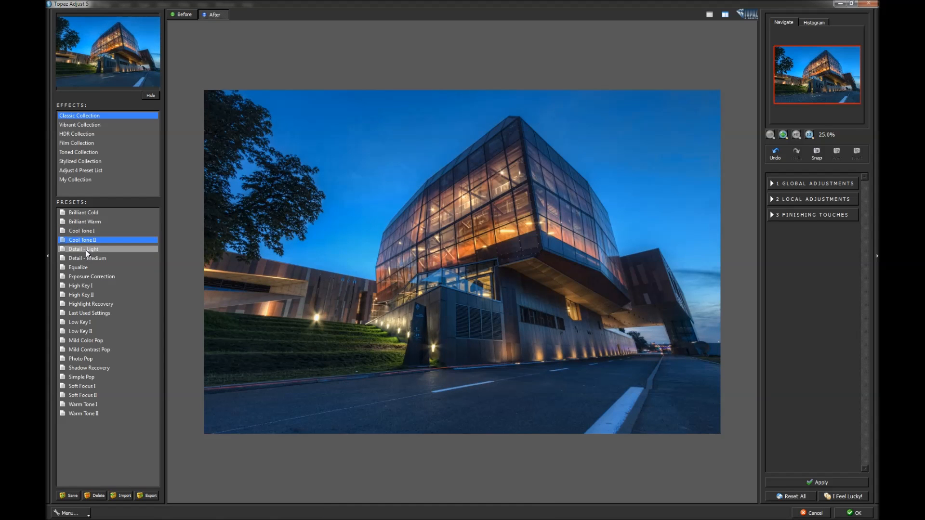
{"action": "left_click", "coordinate": [87, 250]}
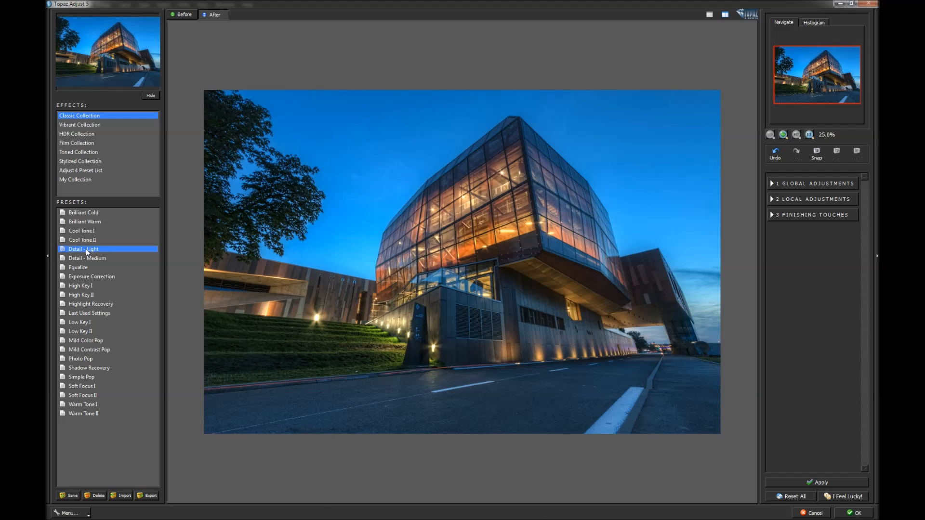
{"action": "left_click", "coordinate": [86, 213]}
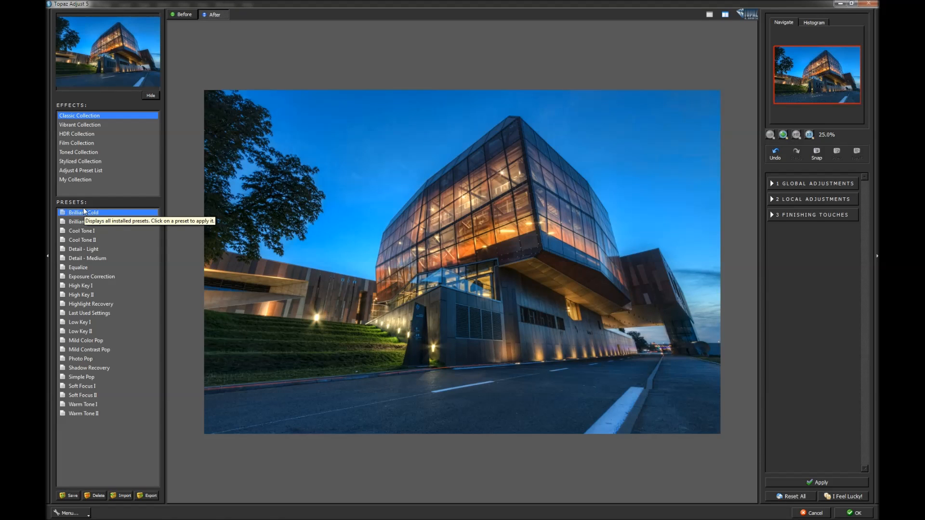
- In the global Adaptive Exposure settings, set Regions to 6 and Protect Highlights to 0.09
{"action": "left_click", "coordinate": [772, 184]}
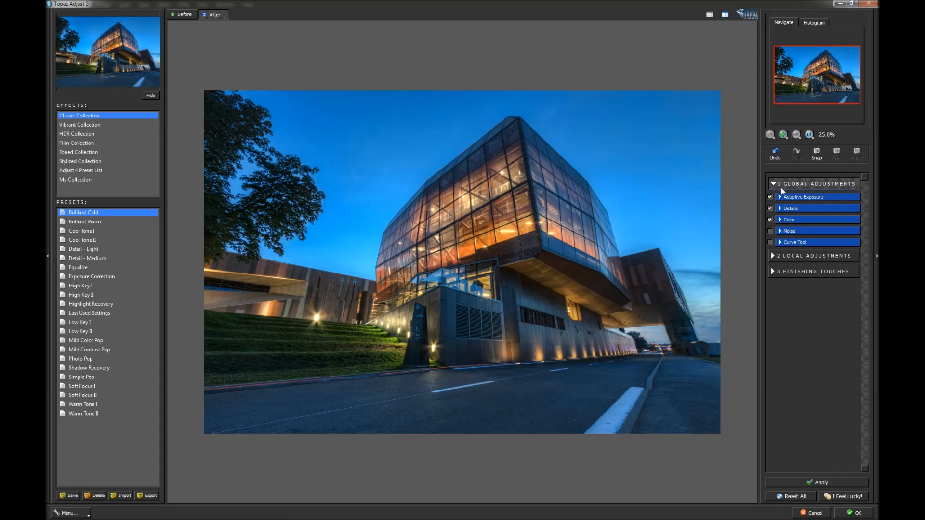
{"action": "left_click", "coordinate": [780, 198]}
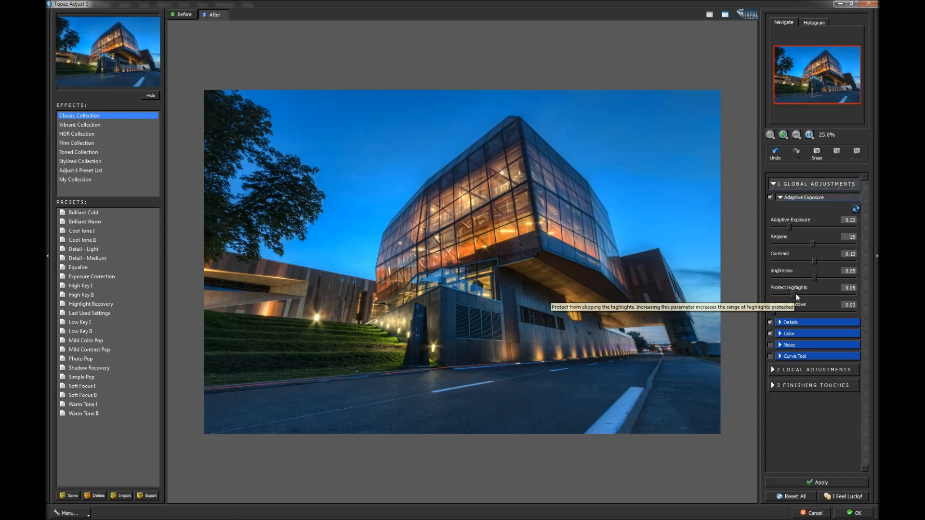
{"action": "left_click_drag", "start_coordinate": [793, 294], "coordinate": [796, 294]}
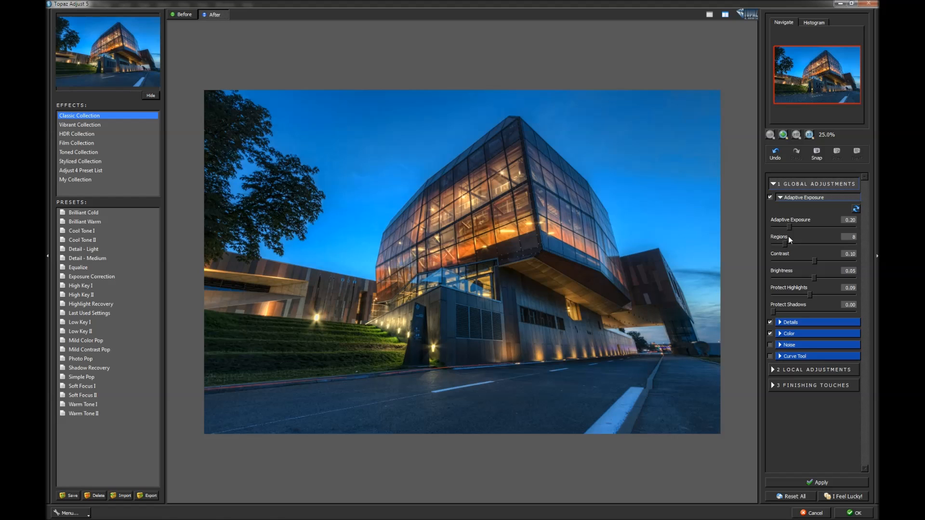
- Review the global color settings, then enable the Curve Tool with the Light Contrast curve
{"action": "left_click", "coordinate": [780, 335]}
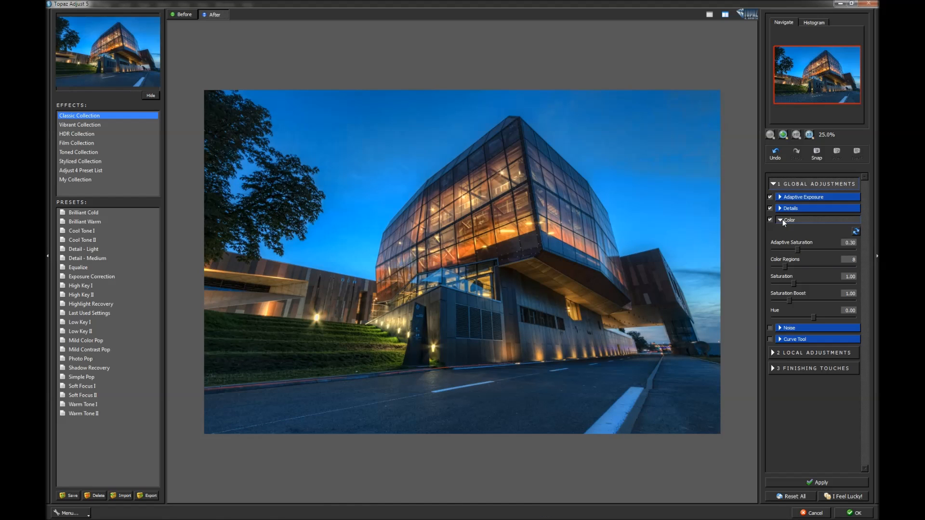
{"action": "left_click", "coordinate": [770, 340]}
{"action": "left_click", "coordinate": [780, 339]}
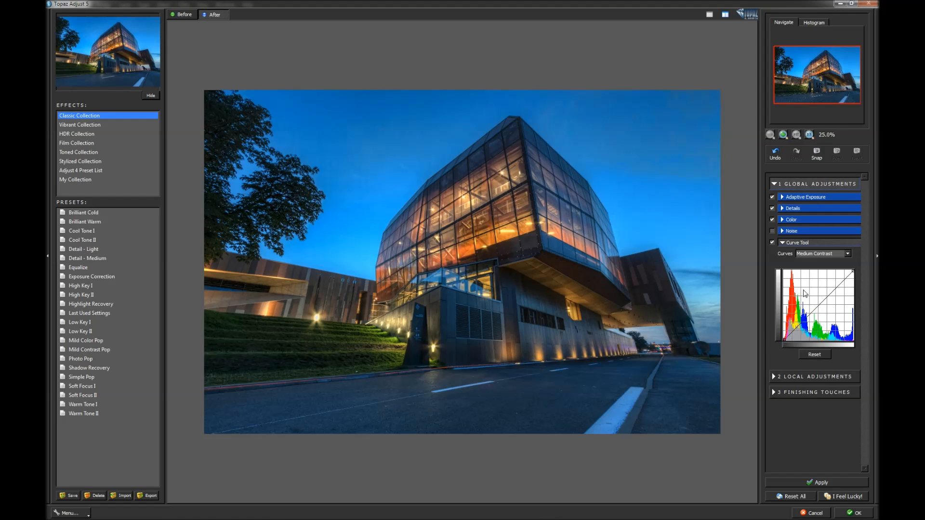
{"action": "left_click", "coordinate": [823, 255]}
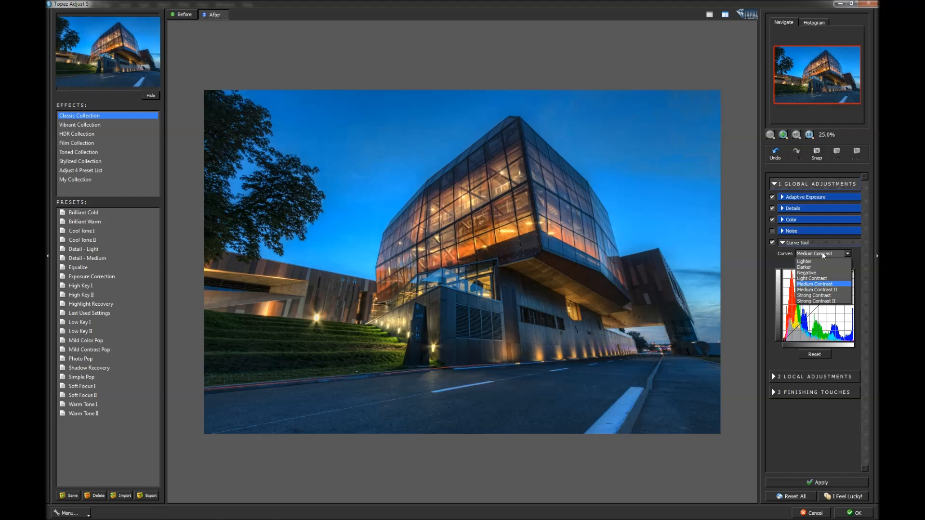
{"action": "left_click", "coordinate": [817, 279]}
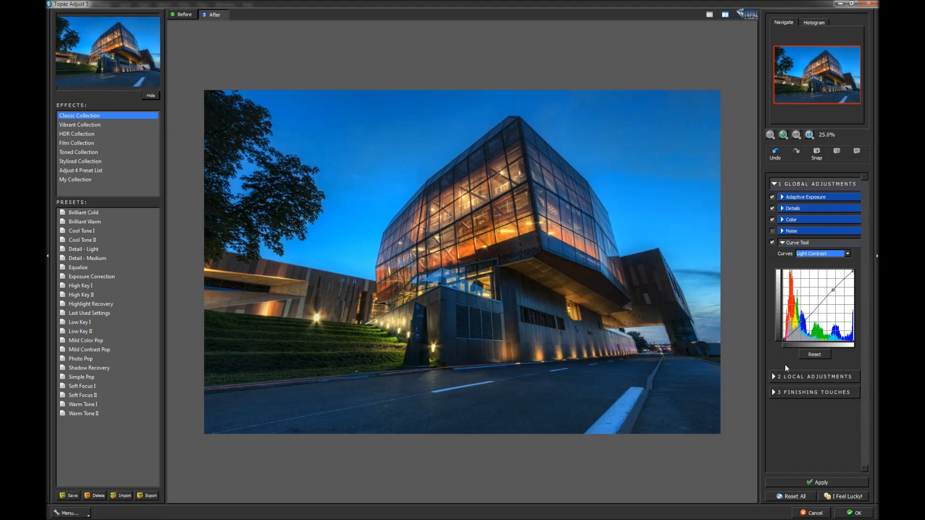
- Fine-tune the Warmth in the finishing touches and apply the Topaz Adjust filter
{"action": "left_click", "coordinate": [774, 392]}
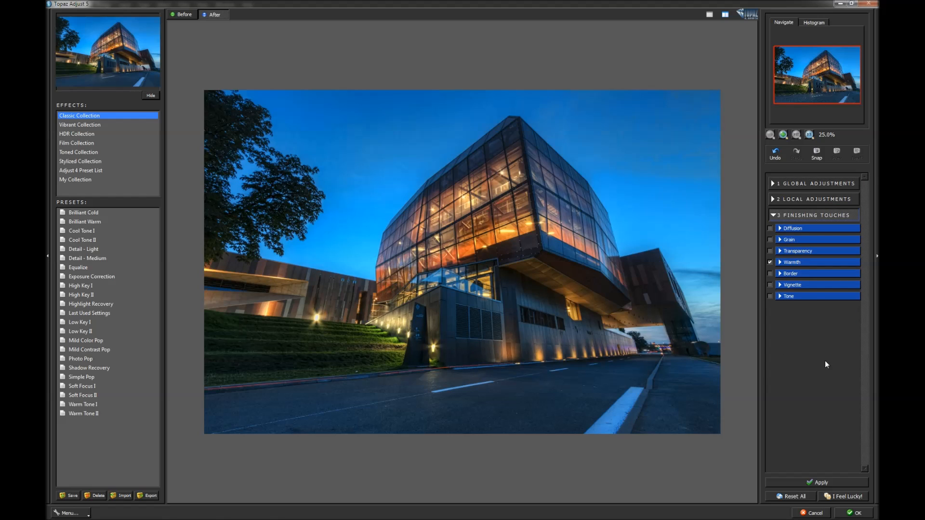
{"action": "left_click", "coordinate": [779, 262]}
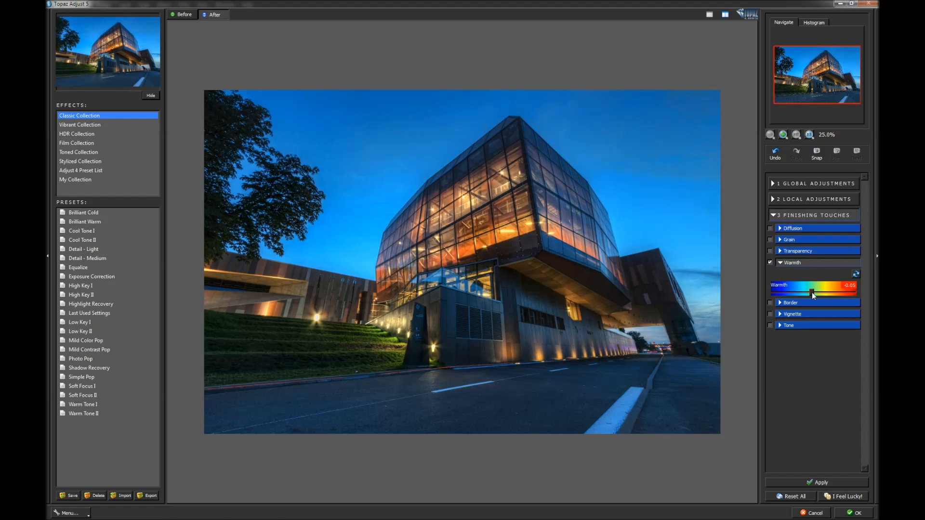
{"action": "left_click_drag", "start_coordinate": [811, 293], "coordinate": [812, 295]}
{"action": "left_click", "coordinate": [854, 514]}
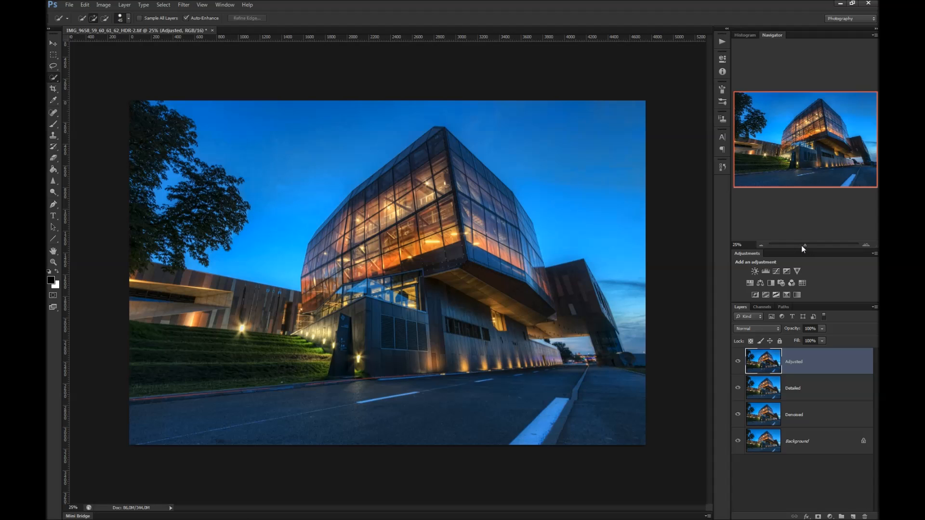
- Shrink the photo to about 4% to examine its overall look, and enlarge it again to about 30%
{"action": "left_click_drag", "start_coordinate": [805, 247], "coordinate": [794, 248]}
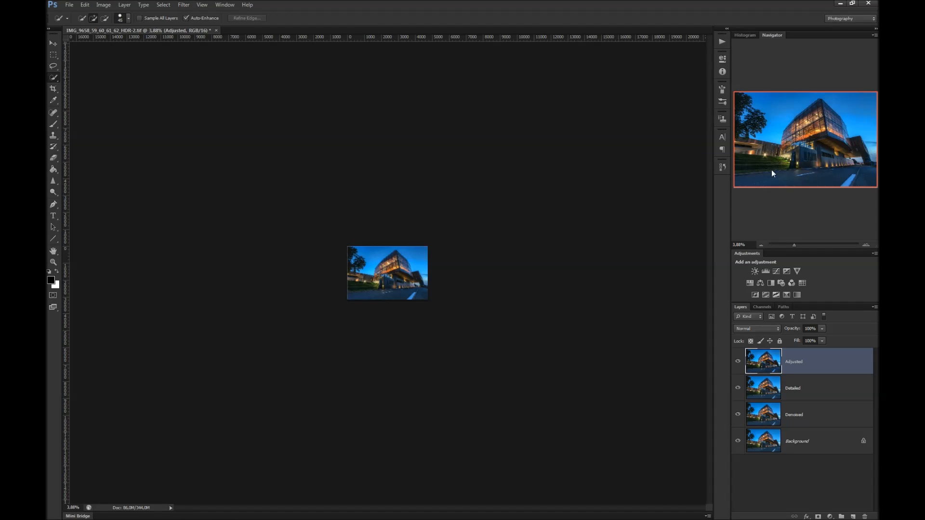
{"action": "left_click", "coordinate": [747, 245]}
{"action": "type", "text": "25"}
{"action": "key", "text": "Return"}
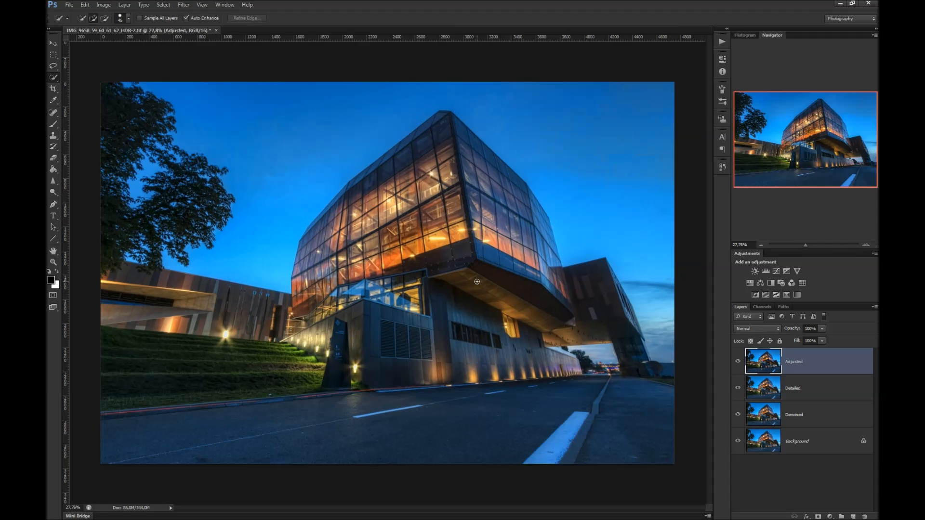
{"action": "scroll", "coordinate": [480, 284], "scroll_direction": "up", "scroll_amount": 2}
{"action": "scroll", "coordinate": [483, 291], "scroll_direction": "down", "scroll_amount": 1}
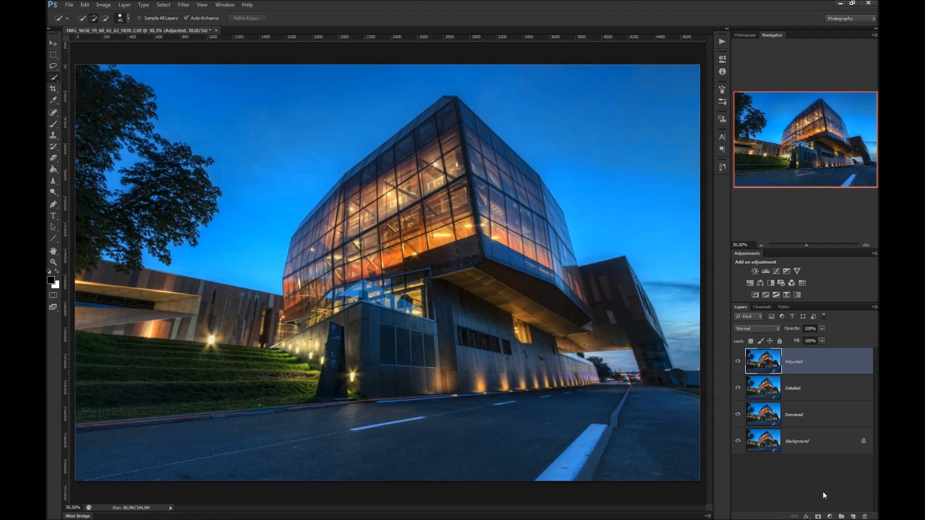
- Add a Curves adjustment layer above the Adjusted layer and apply the Darker (RGB) preset
{"action": "left_click", "coordinate": [830, 517]}
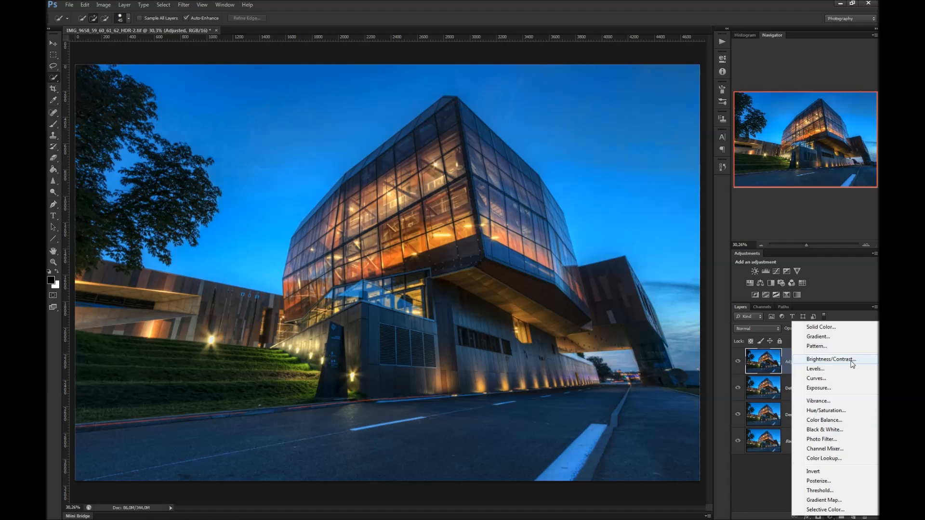
{"action": "left_click", "coordinate": [840, 379]}
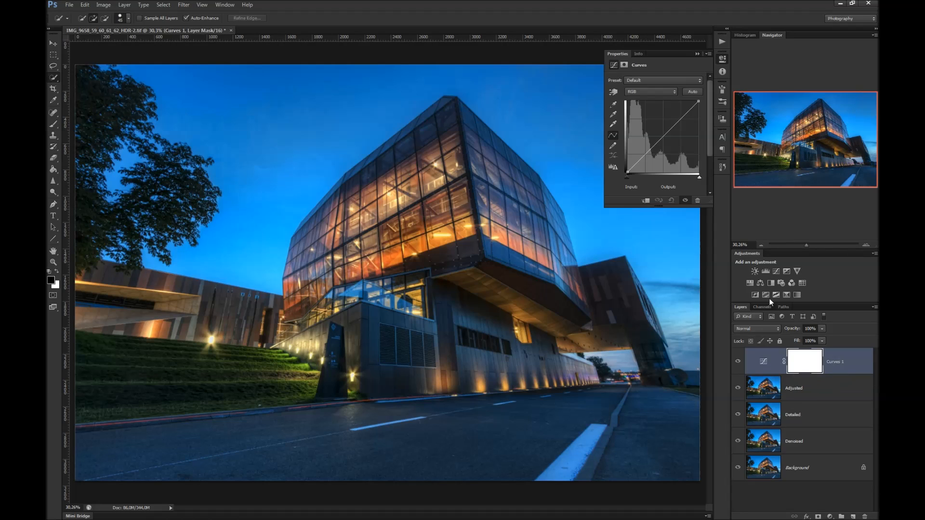
{"action": "left_click", "coordinate": [646, 92]}
{"action": "left_click", "coordinate": [645, 83]}
{"action": "left_click", "coordinate": [644, 82]}
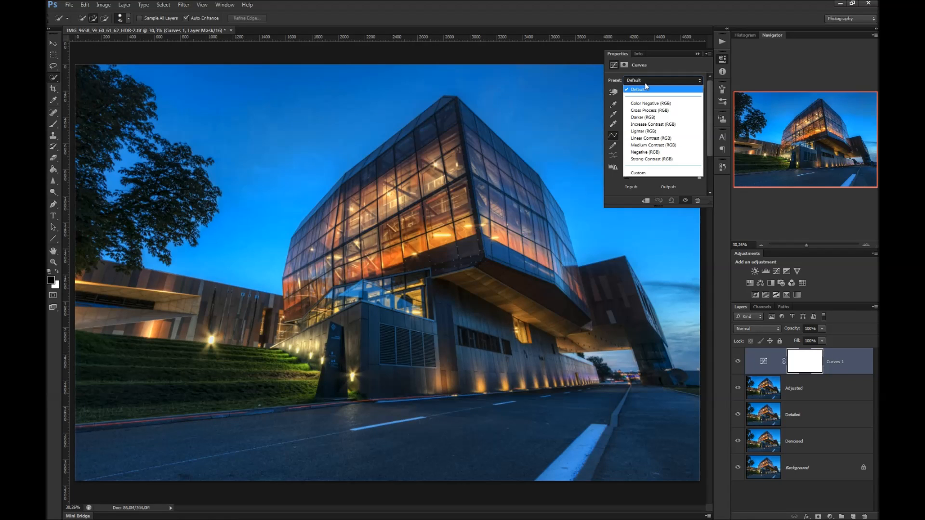
{"action": "left_click", "coordinate": [640, 117]}
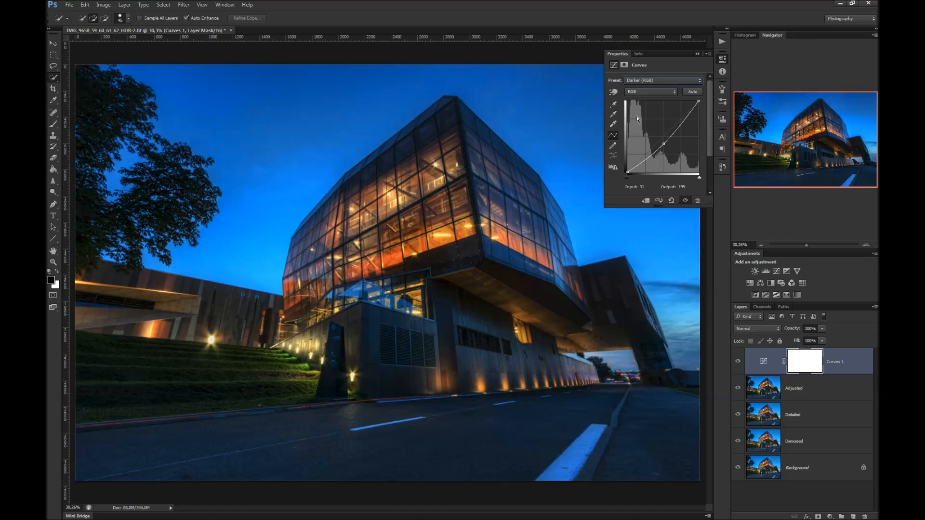
- Move the curve's middle point to about input 88, output 74, and compare the photo with and without the Curves layer
{"action": "left_click_drag", "start_coordinate": [663, 143], "coordinate": [651, 151]}
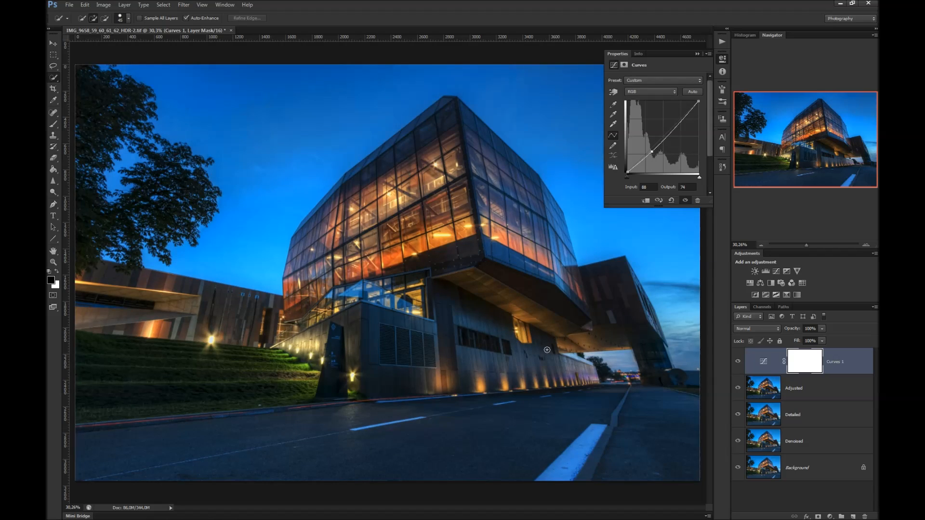
{"action": "scroll", "coordinate": [557, 340], "scroll_direction": "down", "scroll_amount": 2}
{"action": "left_click", "coordinate": [737, 362]}
{"action": "left_click", "coordinate": [737, 362]}
{"action": "left_click", "coordinate": [737, 361]}
{"action": "left_click", "coordinate": [738, 361]}
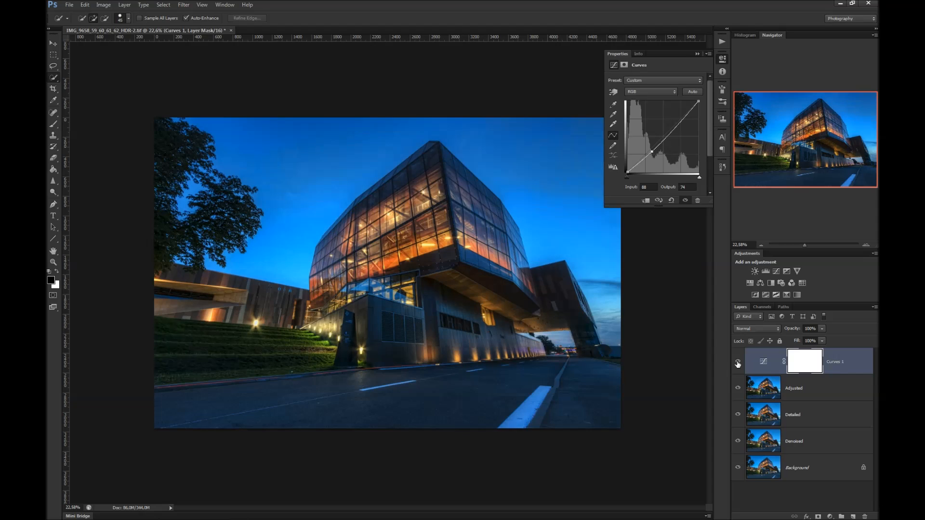
{"action": "scroll", "coordinate": [534, 219], "scroll_direction": "up", "scroll_amount": 1}
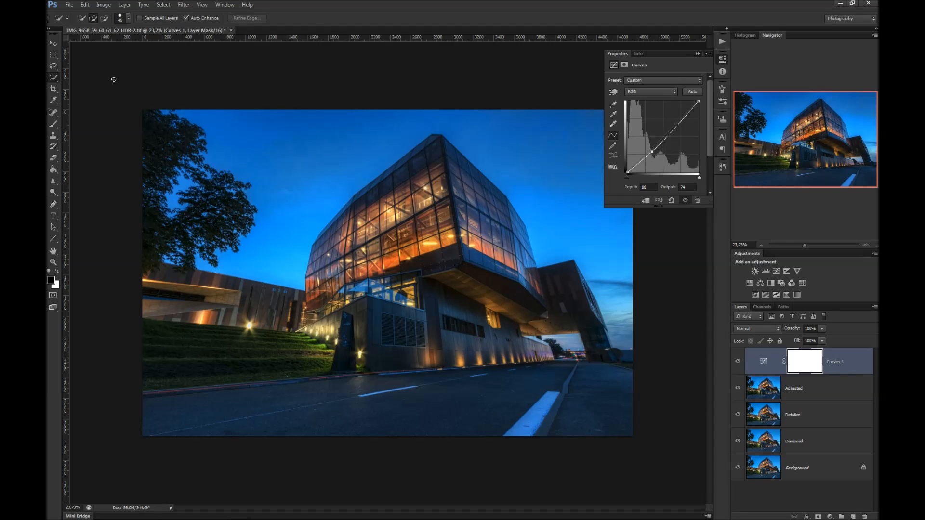
- Select the whole sky with the Quick Selection tool, including the patch beneath the building's overhang
{"action": "right_click", "coordinate": [54, 80]}
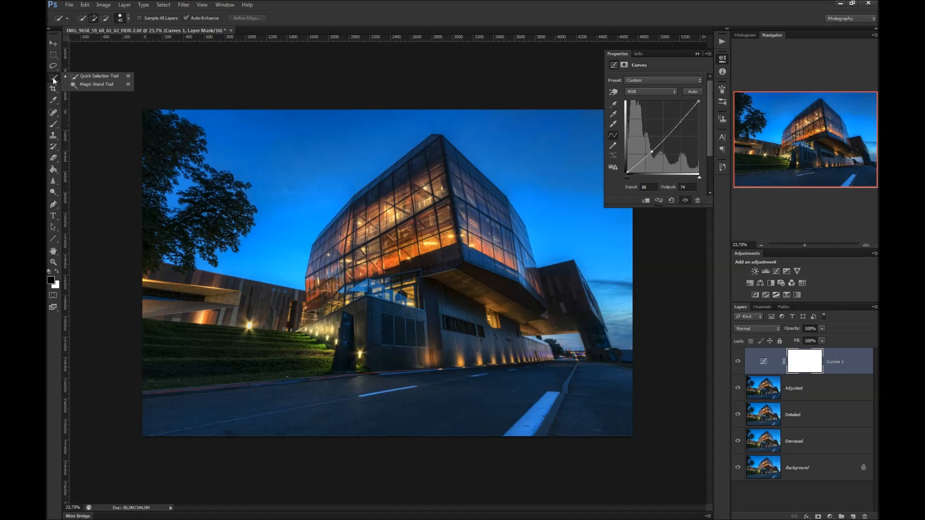
{"action": "left_click", "coordinate": [81, 77]}
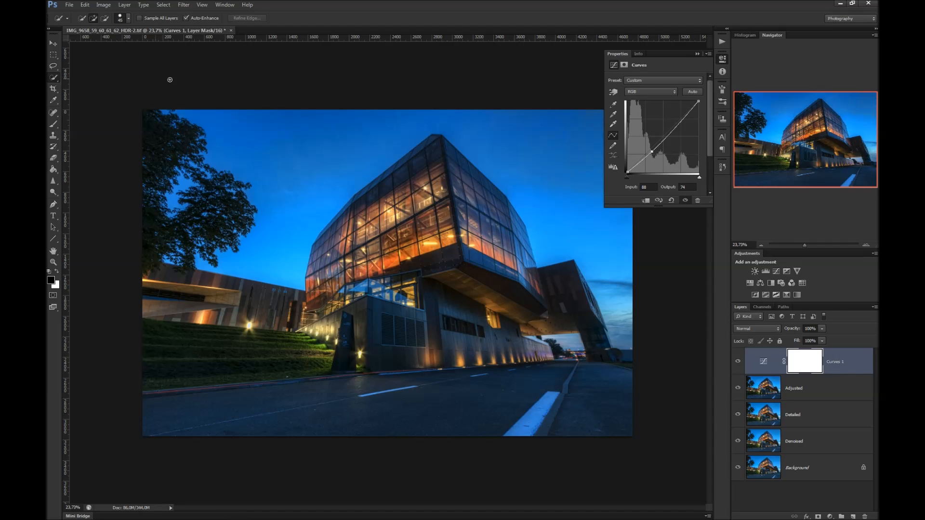
{"action": "scroll", "coordinate": [278, 141], "scroll_direction": "up", "scroll_amount": 1}
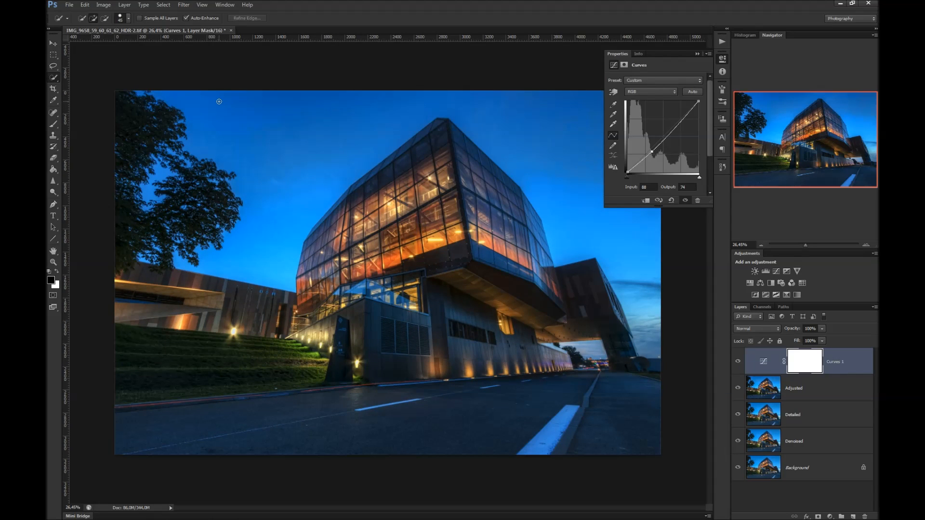
{"action": "mouse_move", "coordinate": [241, 115]}
{"action": "left_mouse_down"}
{"action": "mouse_move", "coordinate": [292, 150]}
{"action": "mouse_move", "coordinate": [426, 105]}
{"action": "left_mouse_up"}
{"action": "mouse_move", "coordinate": [481, 107]}
{"action": "left_mouse_down"}
{"action": "mouse_move", "coordinate": [463, 111]}
{"action": "mouse_move", "coordinate": [487, 113]}
{"action": "left_mouse_up"}
{"action": "left_click_drag", "start_coordinate": [532, 135], "coordinate": [542, 140]}
{"action": "left_click", "coordinate": [587, 348]}
- Extend the sky selection over the foliage of the tree
{"action": "left_click", "coordinate": [159, 172]}
{"action": "left_click", "coordinate": [176, 196]}
{"action": "left_click_drag", "start_coordinate": [206, 179], "coordinate": [174, 156]}
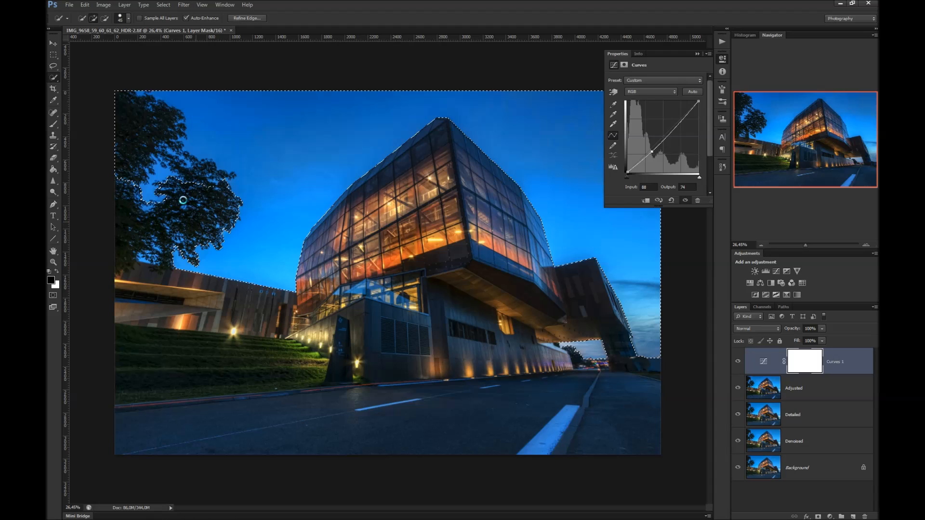
{"action": "left_click_drag", "start_coordinate": [184, 225], "coordinate": [219, 205]}
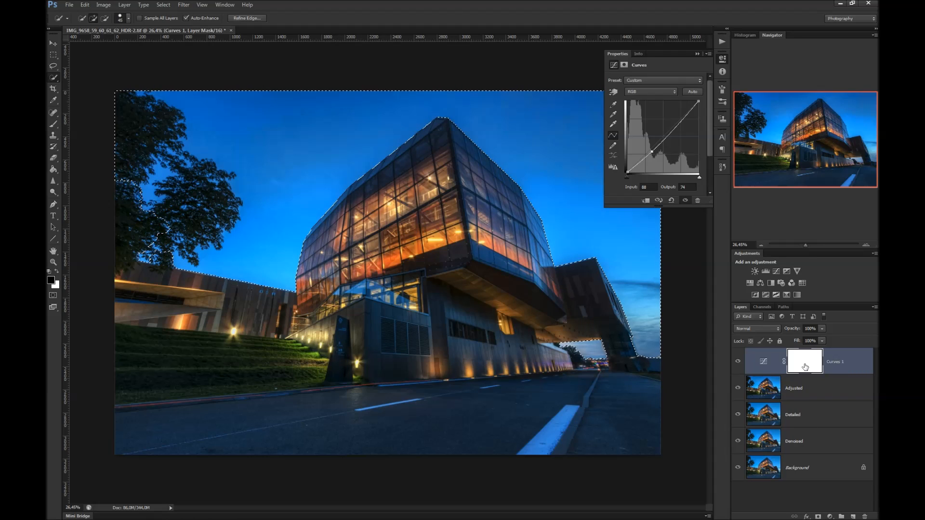
- Replace the Curves layer's white mask with one made from the sky selection, and compare the photo with mask and layer on and off
{"action": "left_click_drag", "start_coordinate": [805, 367], "coordinate": [865, 516]}
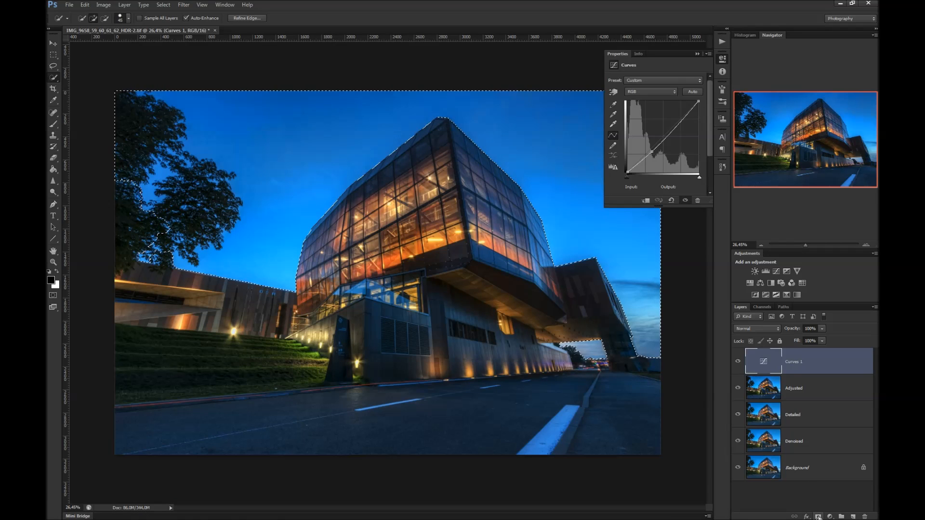
{"action": "left_click", "coordinate": [818, 516]}
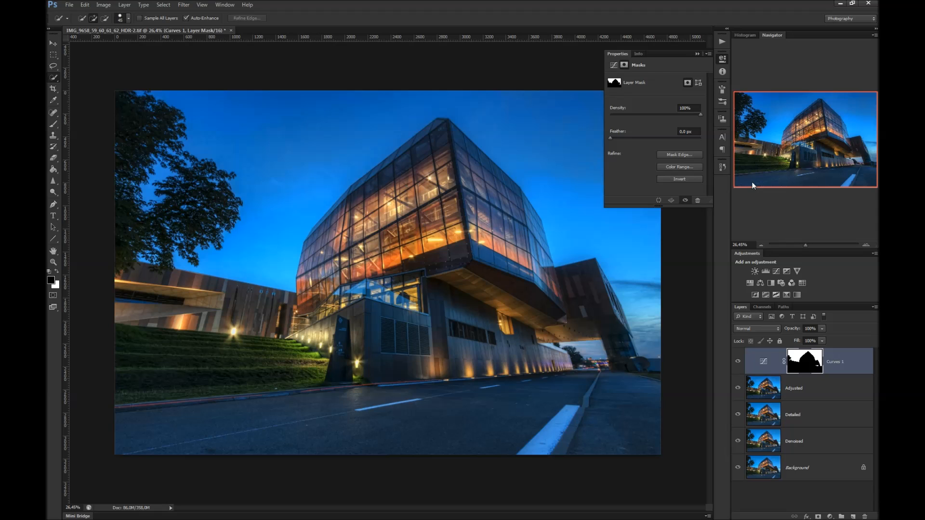
{"action": "scroll", "coordinate": [660, 315], "scroll_direction": "down", "scroll_amount": 1}
{"action": "scroll", "coordinate": [661, 315], "scroll_direction": "up", "scroll_amount": 1}
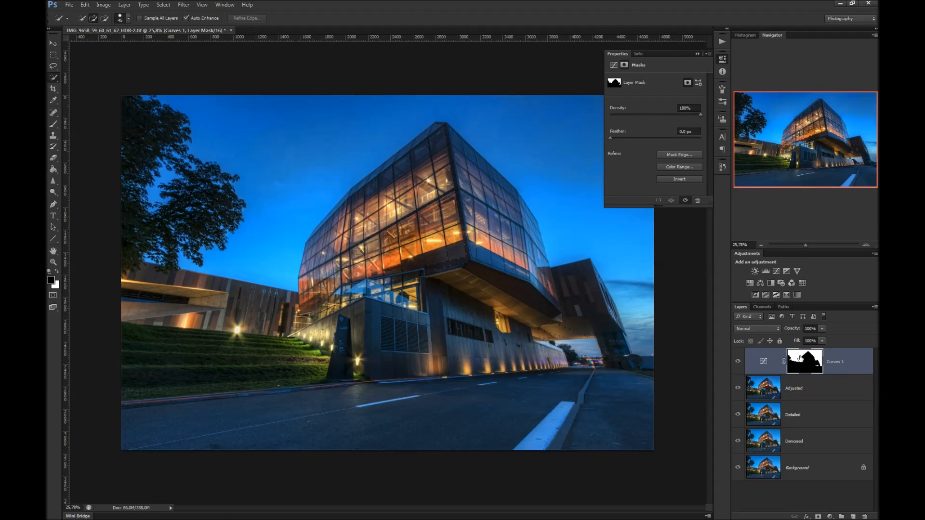
{"action": "left_click", "coordinate": [799, 358], "text": "shift"}
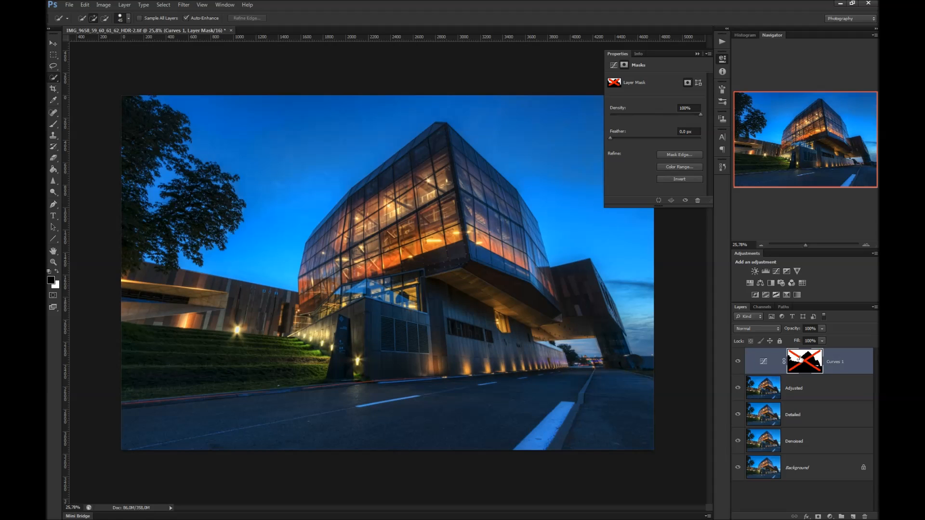
{"action": "left_click", "coordinate": [799, 358], "text": "shift"}
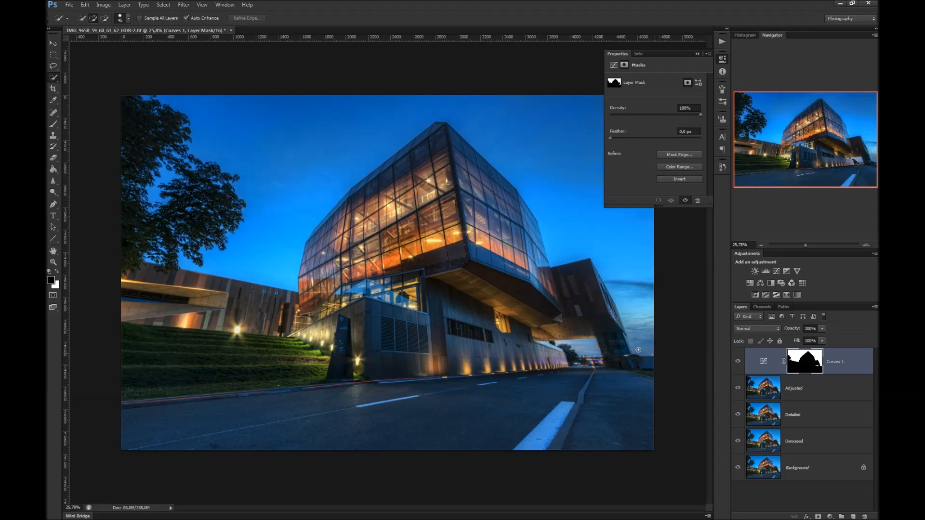
{"action": "left_click", "coordinate": [738, 361]}
{"action": "left_click", "coordinate": [739, 361]}
- Darken the sky by moving the Curves point to about input 108, output 69, compare the effect and close the curve settings
{"action": "left_click", "coordinate": [768, 361]}
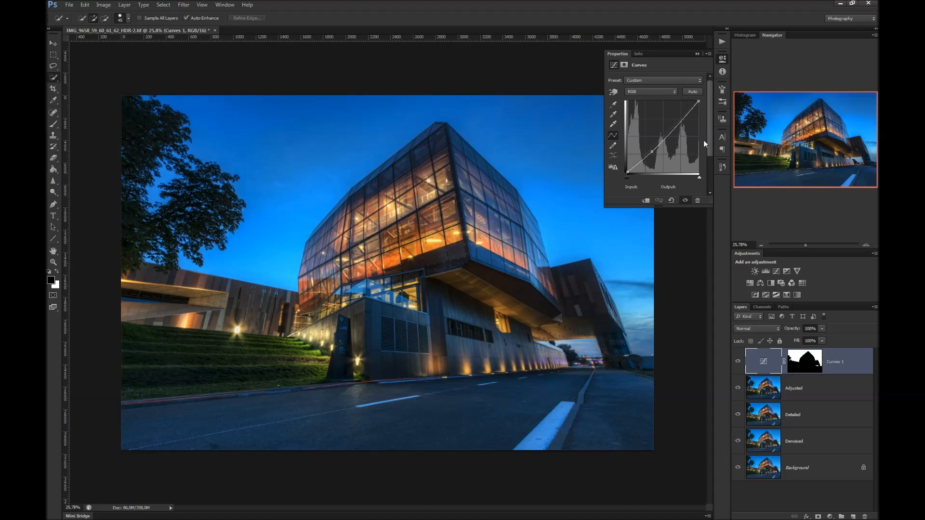
{"action": "left_click_drag", "start_coordinate": [651, 151], "coordinate": [657, 152]}
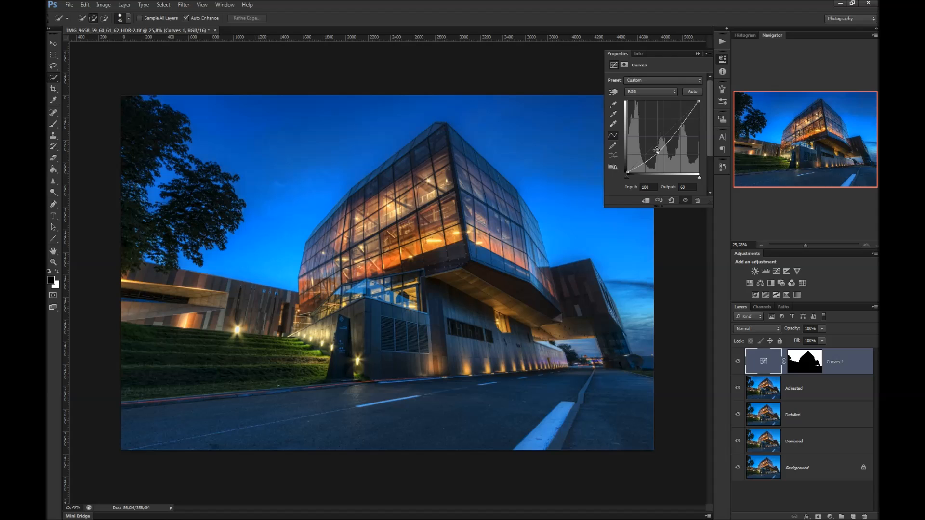
{"action": "left_click", "coordinate": [737, 362]}
{"action": "left_click", "coordinate": [737, 362]}
{"action": "key", "text": "ctrl+minus"}
{"action": "scroll", "coordinate": [648, 324], "scroll_direction": "down", "scroll_amount": 5}
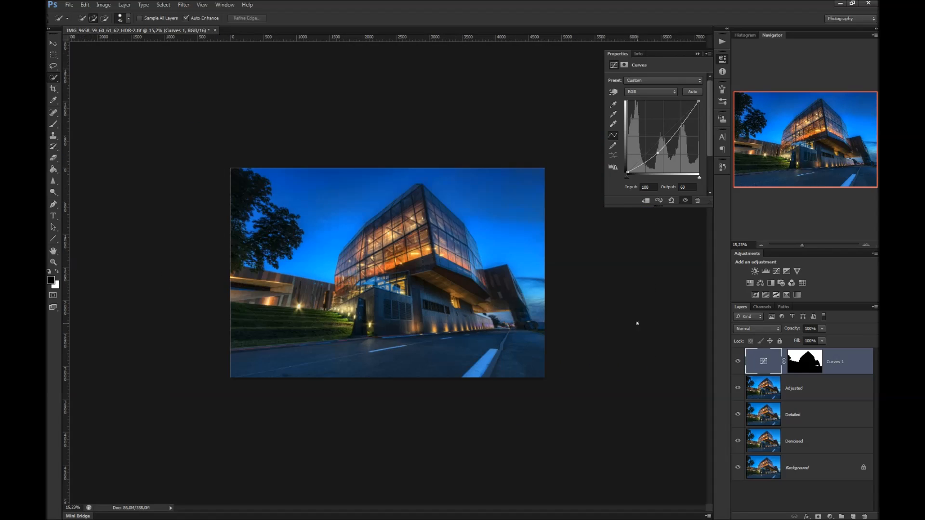
{"action": "scroll", "coordinate": [600, 316], "scroll_direction": "up", "scroll_amount": 4}
{"action": "scroll", "coordinate": [531, 216], "scroll_direction": "up", "scroll_amount": 3}
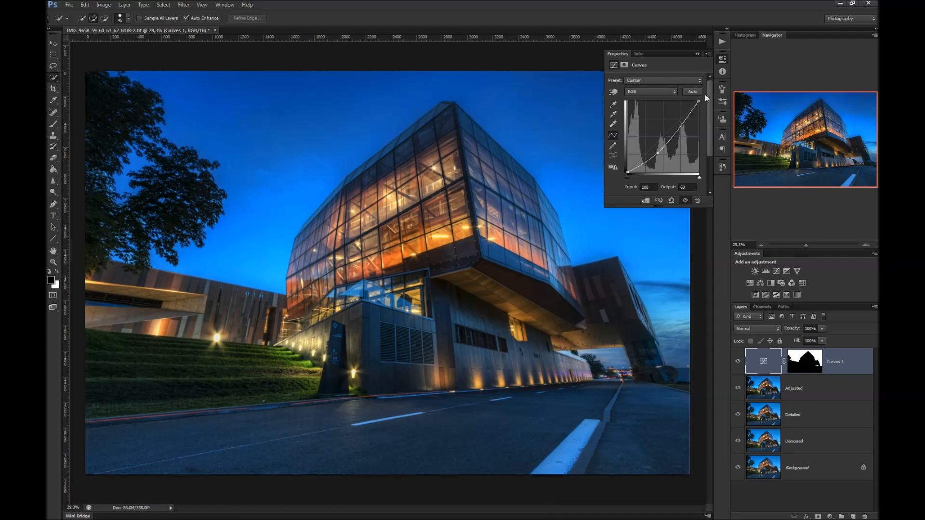
{"action": "left_click", "coordinate": [723, 59]}
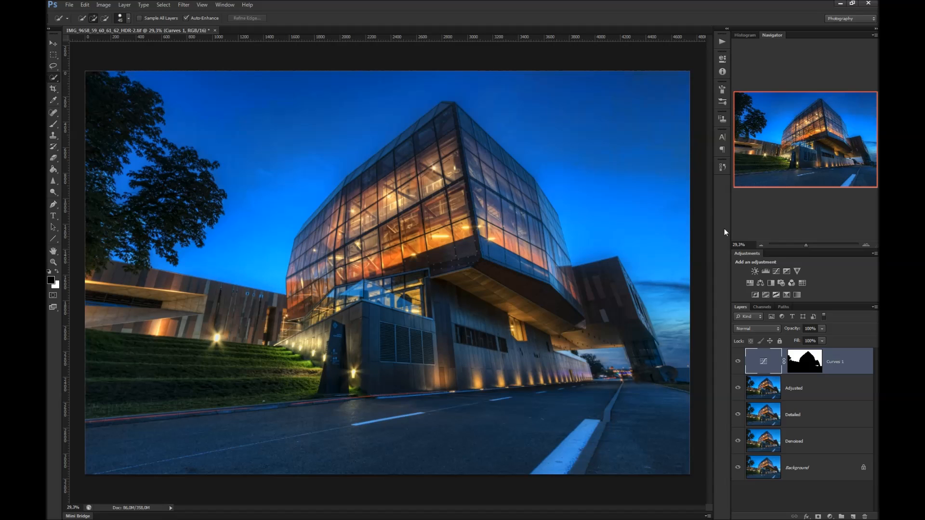
- View the photo at 50% and stamp all visible layers into a new top layer named Sharpened
{"action": "left_click", "coordinate": [744, 244]}
{"action": "type", "text": "50"}
{"action": "key", "text": "Return"}
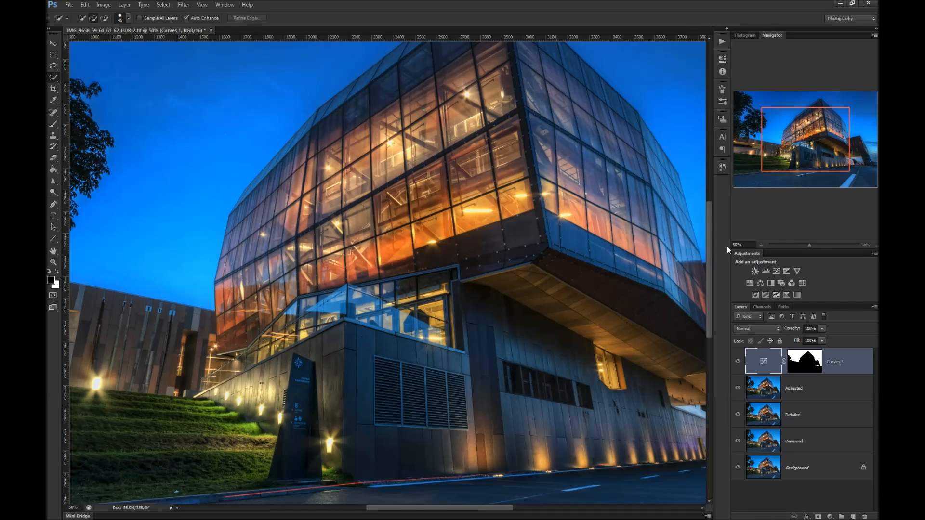
{"action": "key", "text": "ctrl+shift+alt+e"}
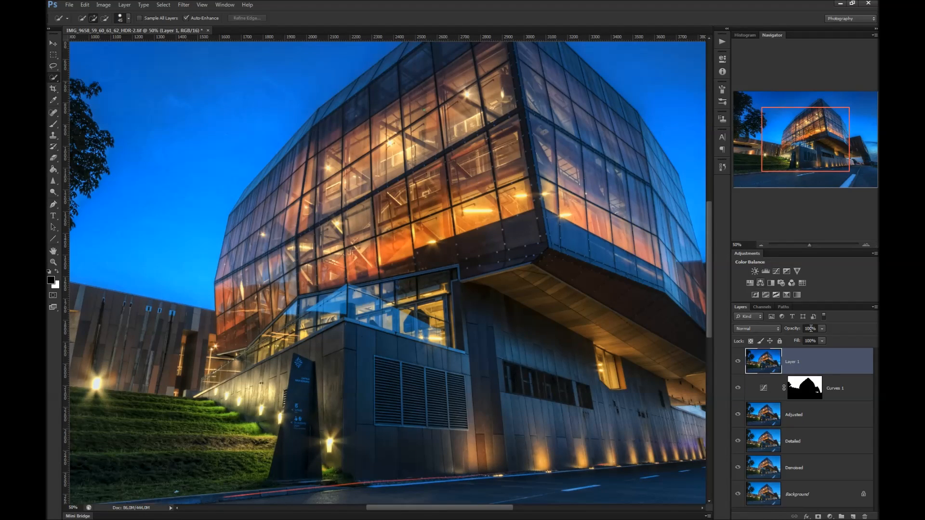
{"action": "double_click", "coordinate": [794, 363]}
{"action": "type", "text": "Sharpened"}
{"action": "key", "text": "Return"}
- Open the Unsharp Mask filter for the Sharpened layer and compare the photo with its preview on and off
{"action": "left_click", "coordinate": [185, 6]}
{"action": "mouse_move", "coordinate": [239, 137]}
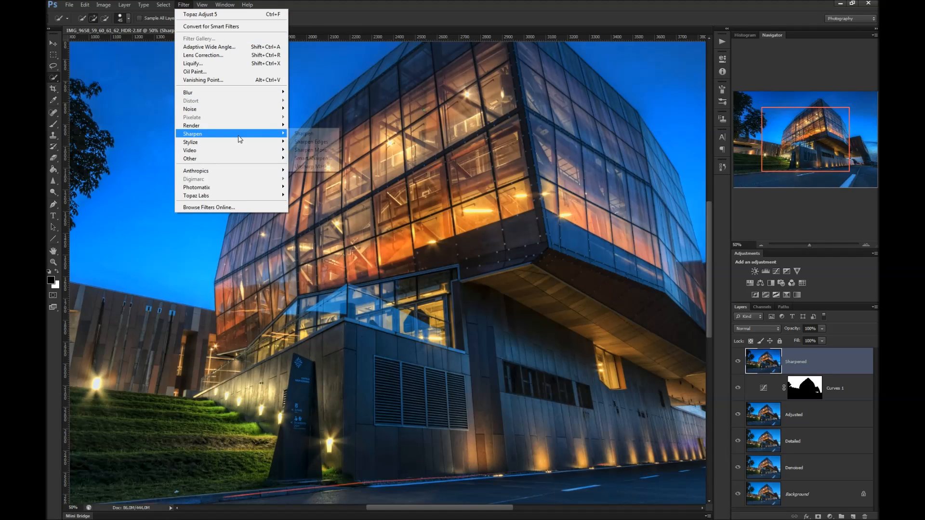
{"action": "left_click", "coordinate": [316, 166]}
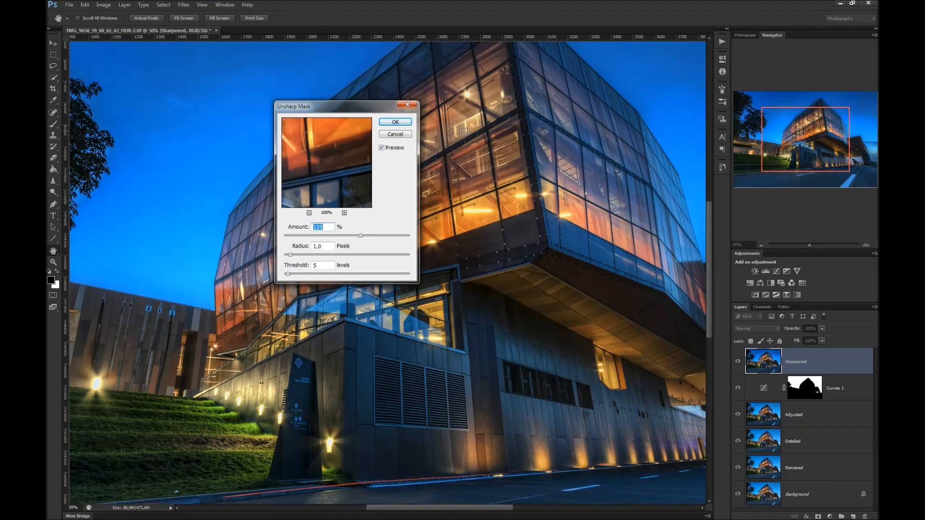
{"action": "left_click", "coordinate": [385, 150]}
{"action": "left_click", "coordinate": [385, 150]}
{"action": "left_click", "coordinate": [385, 150]}
{"action": "left_click", "coordinate": [385, 150]}
- Try an Unsharp Mask amount of 145%, compare the preview, readjust the value and apply the filter
{"action": "double_click", "coordinate": [330, 227]}
{"action": "type", "text": "145"}
{"action": "left_click", "coordinate": [381, 148]}
{"action": "left_click", "coordinate": [381, 148]}
{"action": "key", "text": "BackSpace"}
{"action": "type", "text": "4"}
{"action": "key", "text": "BackSpace"}
{"action": "key", "text": "Tab"}
{"action": "left_click", "coordinate": [397, 123]}
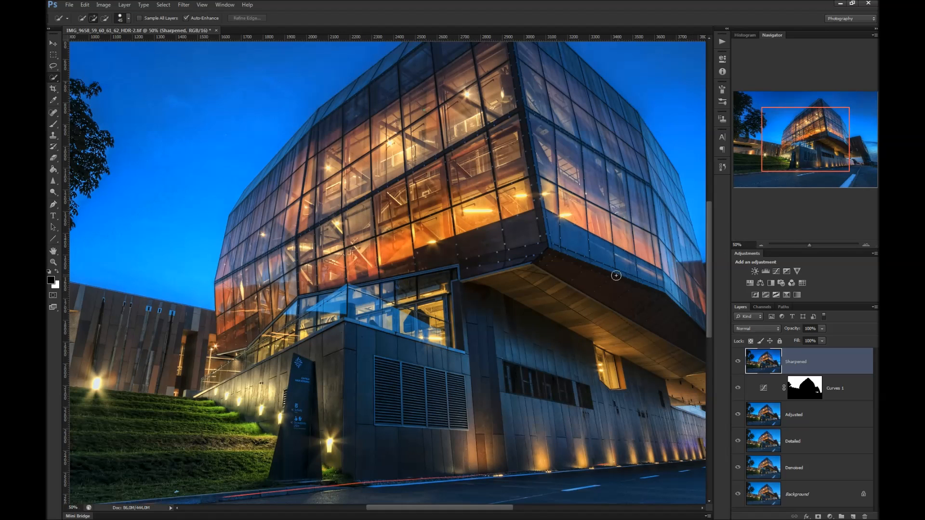
{"action": "scroll", "coordinate": [613, 271], "scroll_direction": "down", "scroll_amount": 3}
{"action": "scroll", "coordinate": [613, 271], "scroll_direction": "down", "scroll_amount": 3}
{"action": "scroll", "coordinate": [610, 270], "scroll_direction": "up", "scroll_amount": 1}
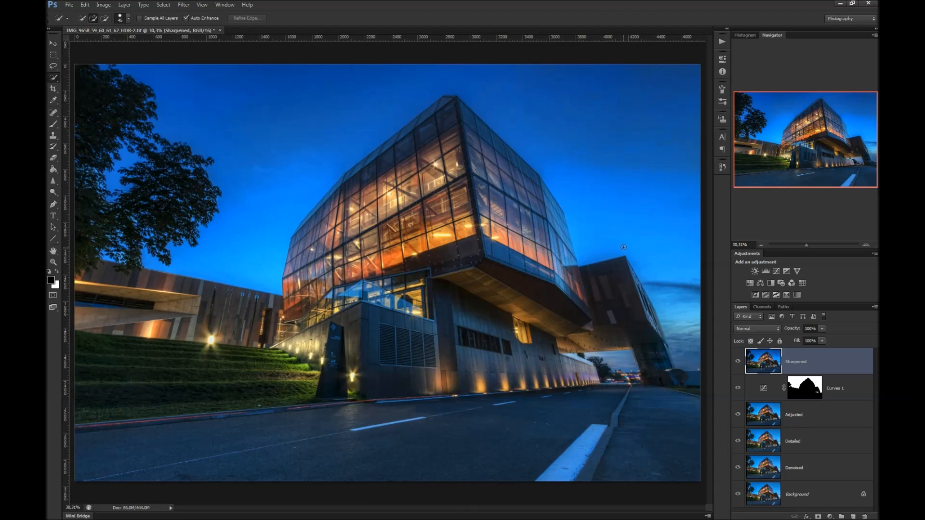